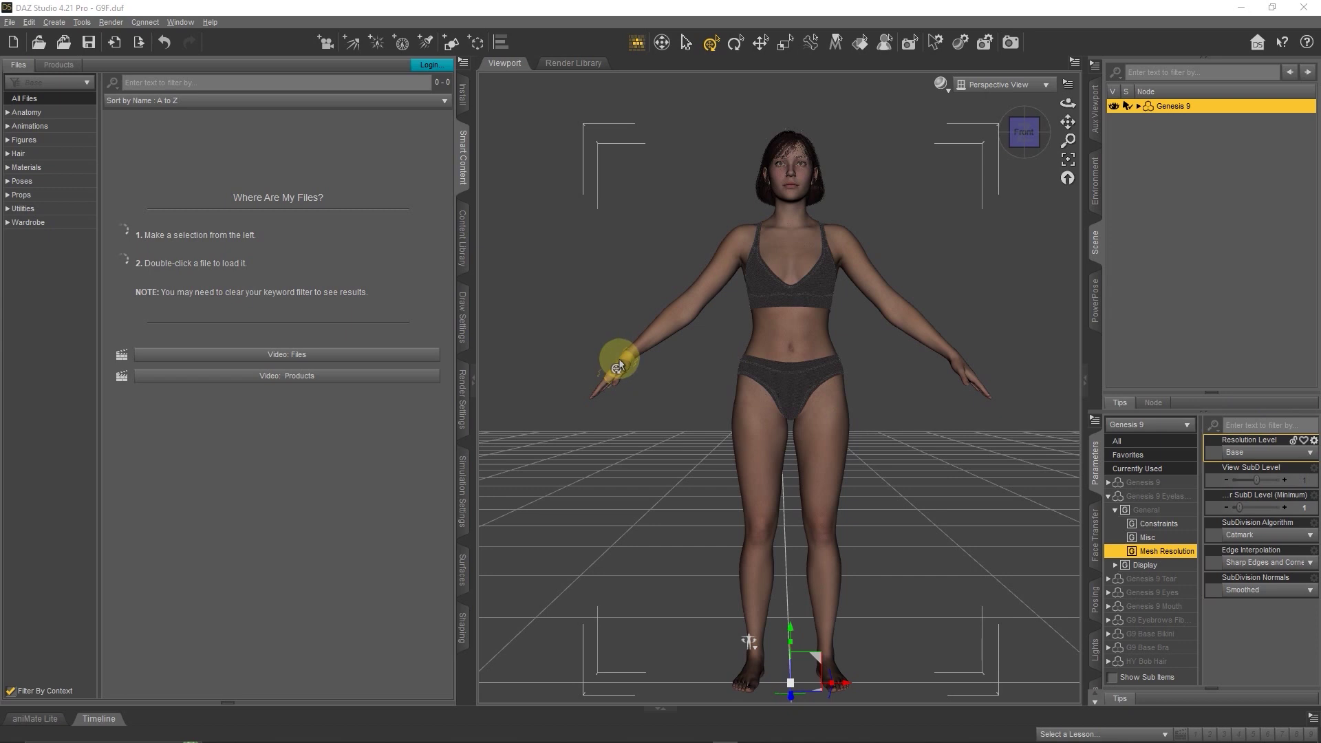
Export the Genesis 9 figure as FBX file G9F.fbx into the Rig-GNS 3.6.3 folder, accepting the export options.
click(11, 22)
click(50, 184)
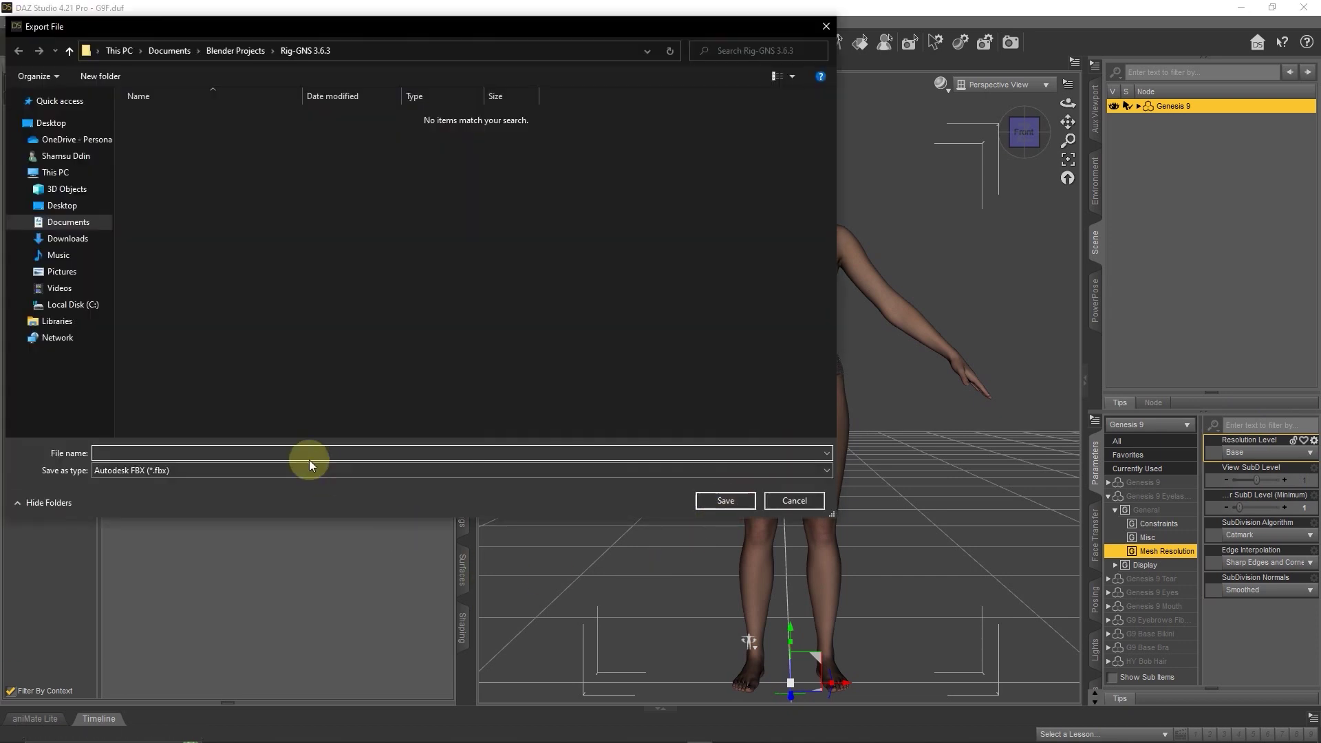
text(G9F)
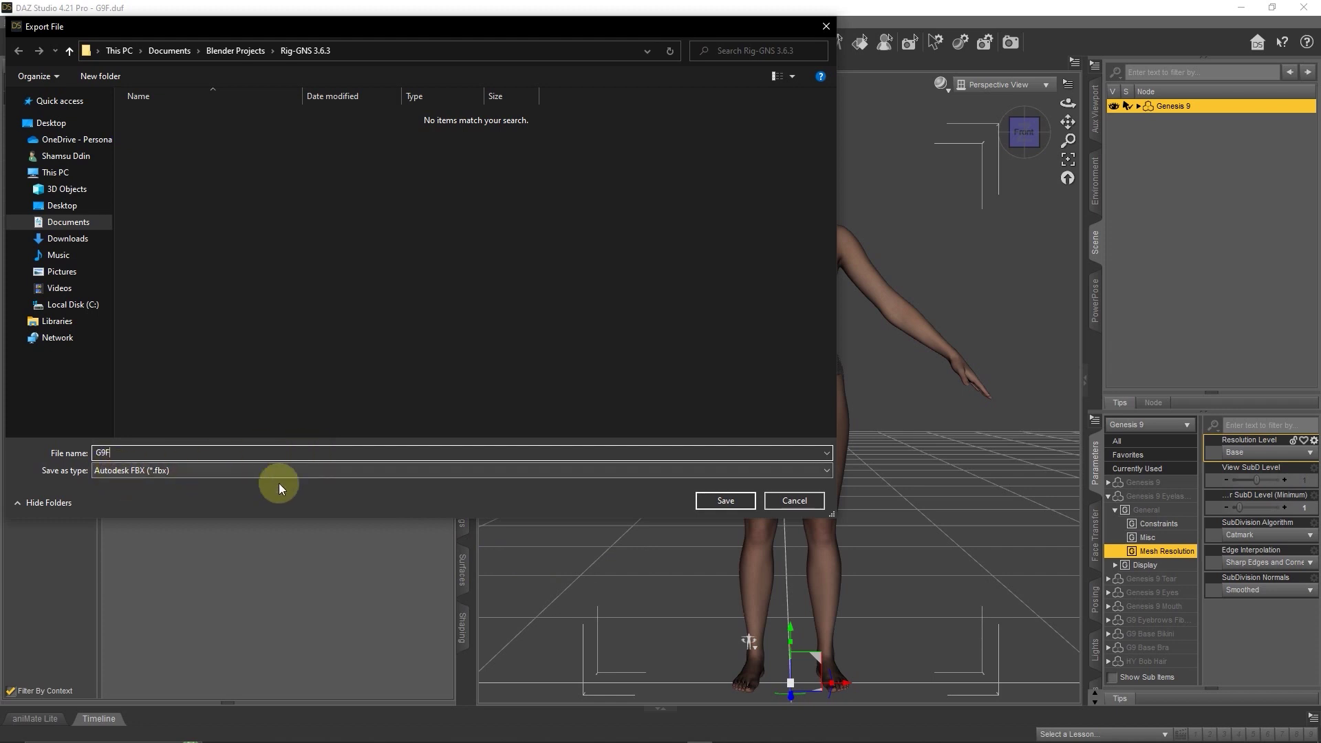
click(726, 501)
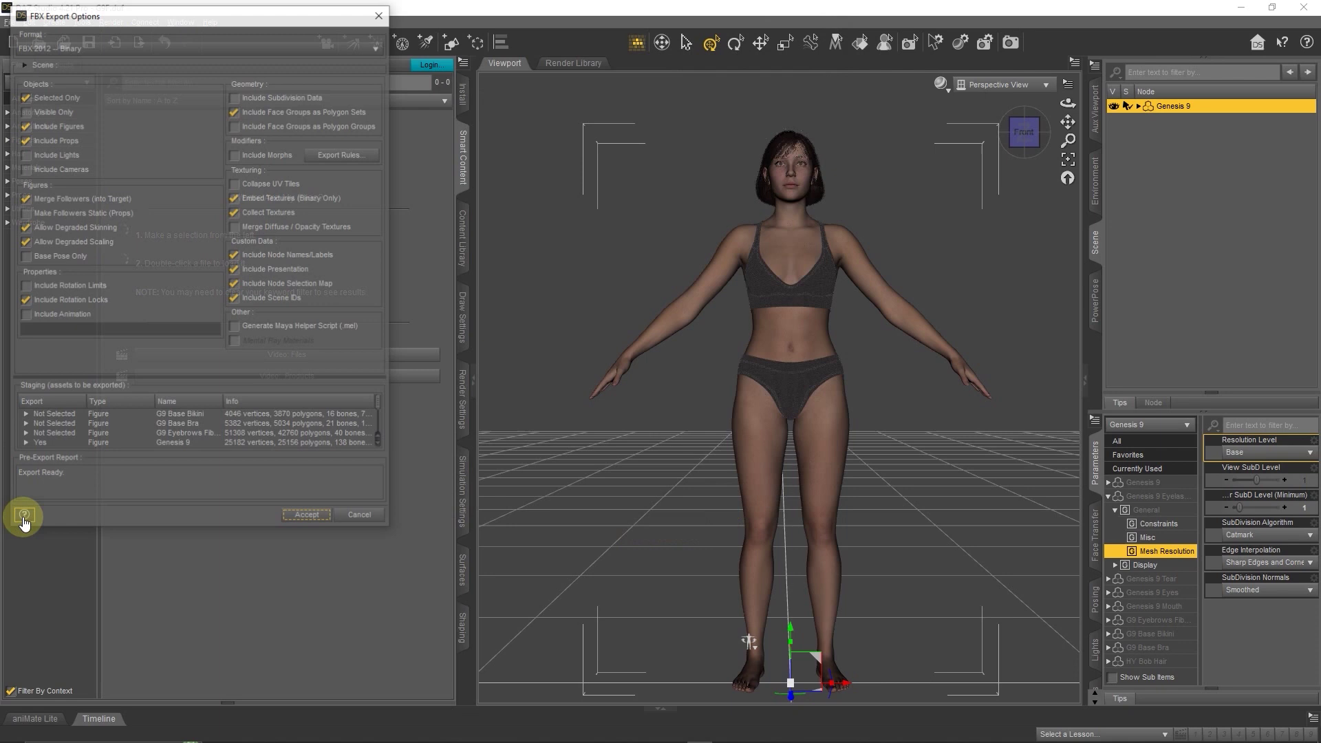
click(307, 518)
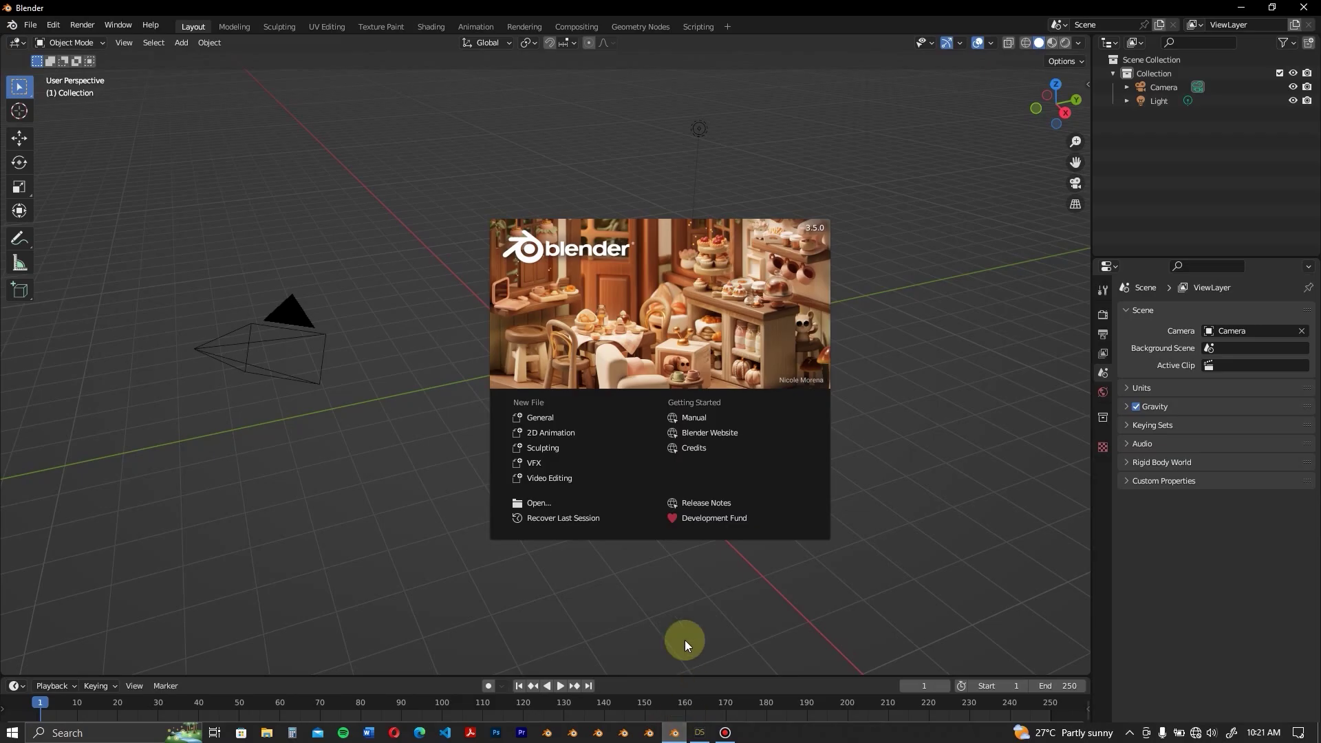
Import G9F.fbx from the Rig-GNS 3.6.3 folder with the Rig GNS add-on's Import GNS figure.
click(443, 457)
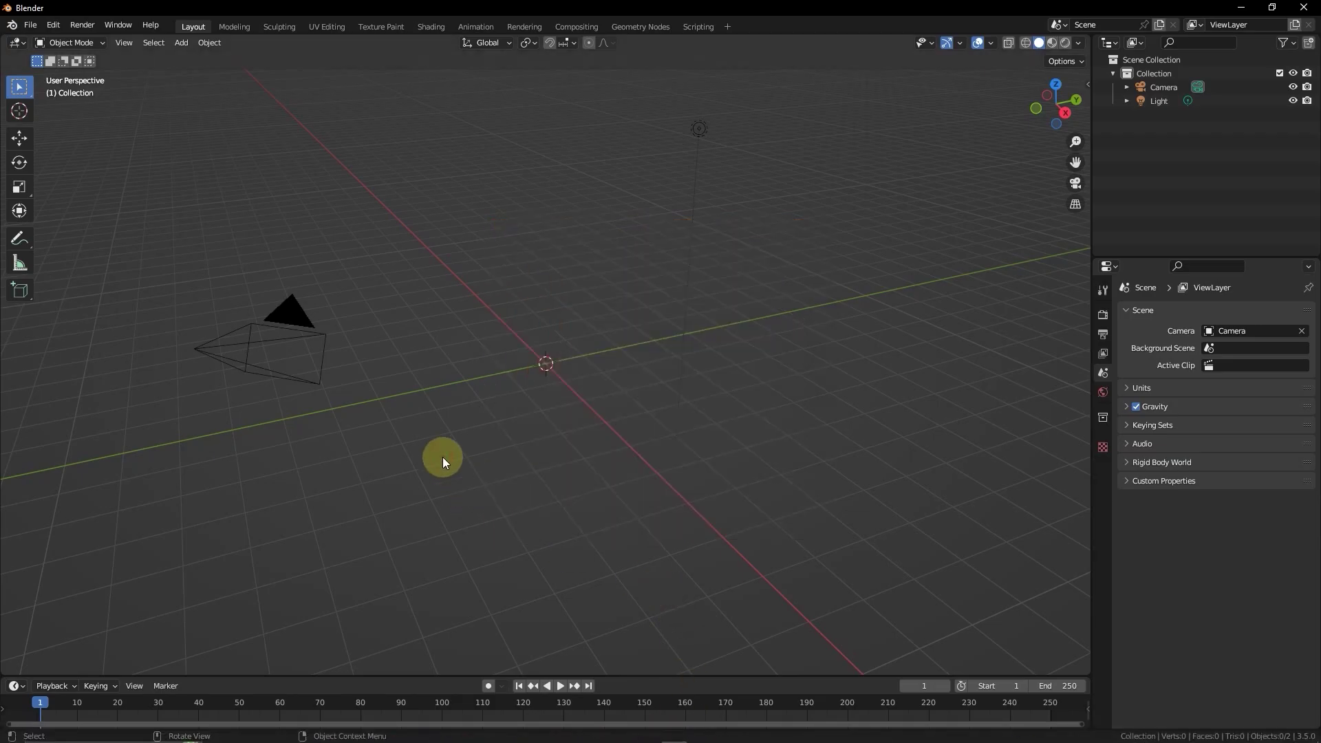
key(n)
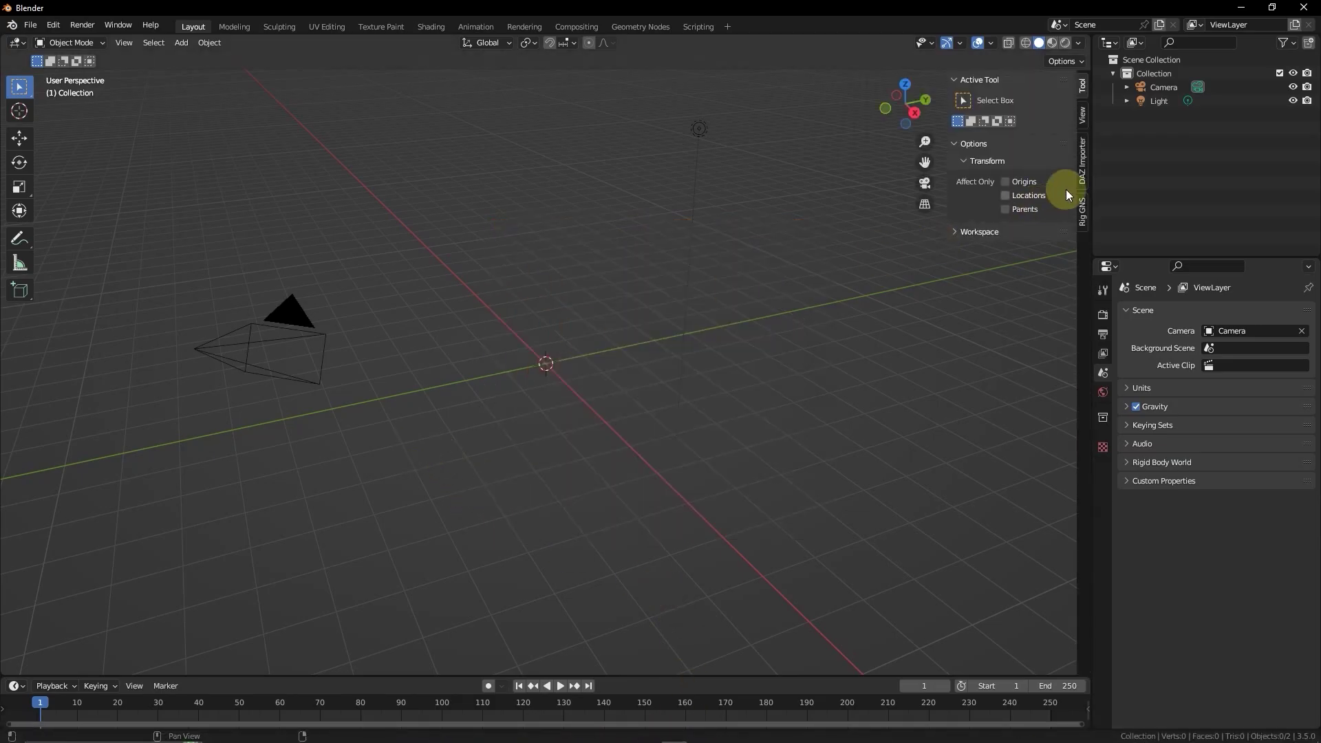
click(1084, 212)
click(1008, 103)
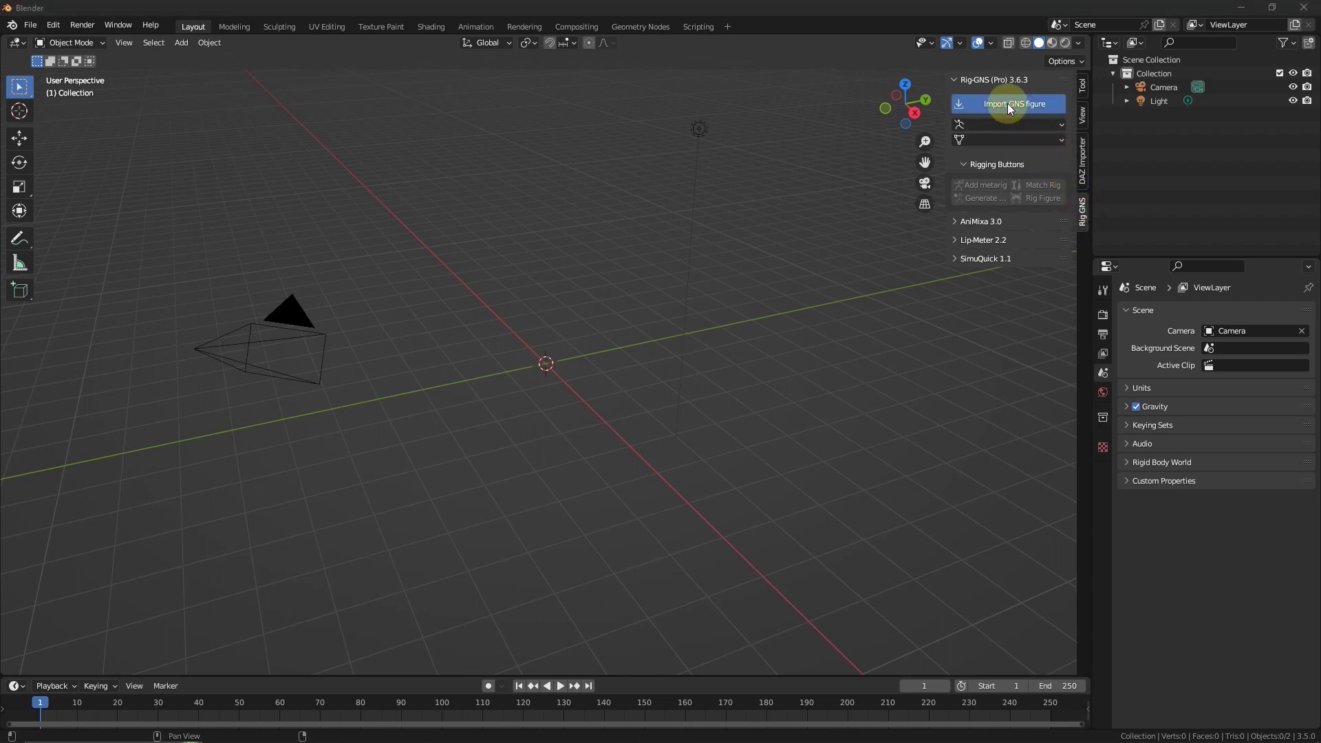
scroll(417, 395, down, 4)
click(377, 436)
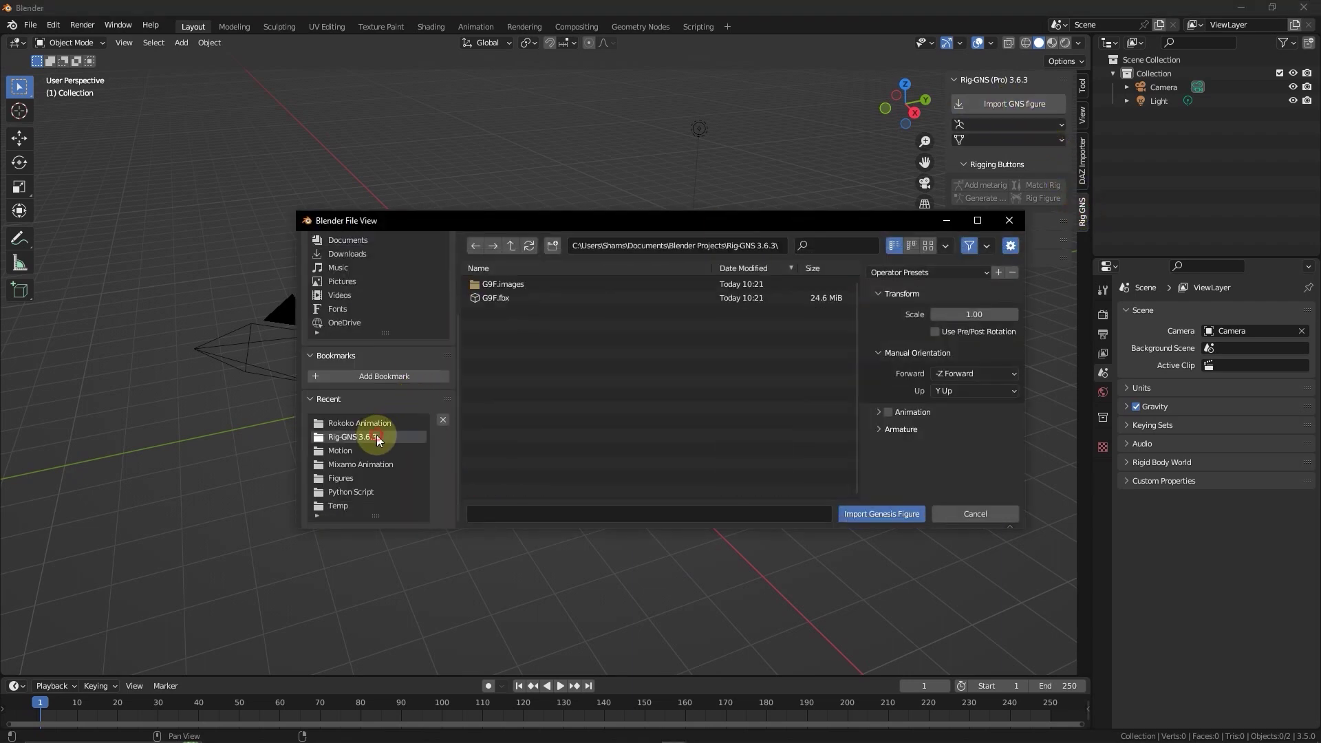
click(510, 297)
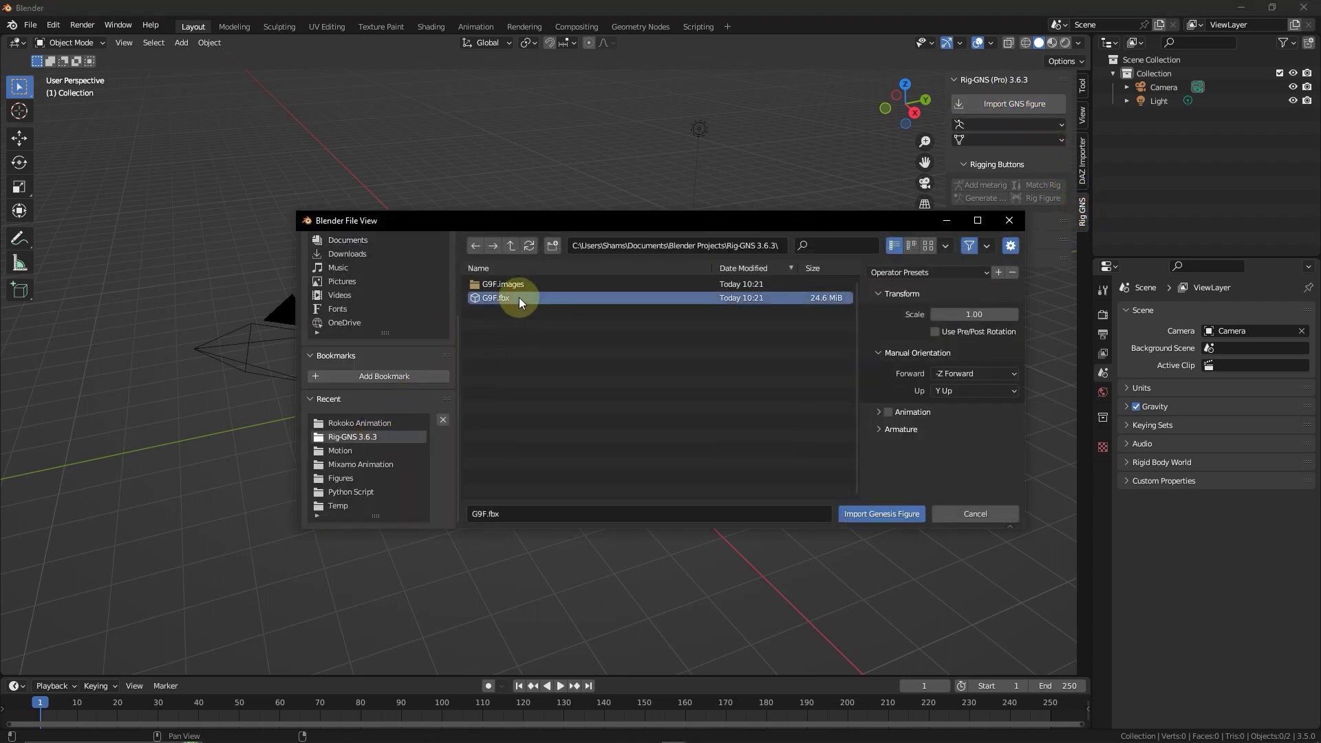
click(886, 513)
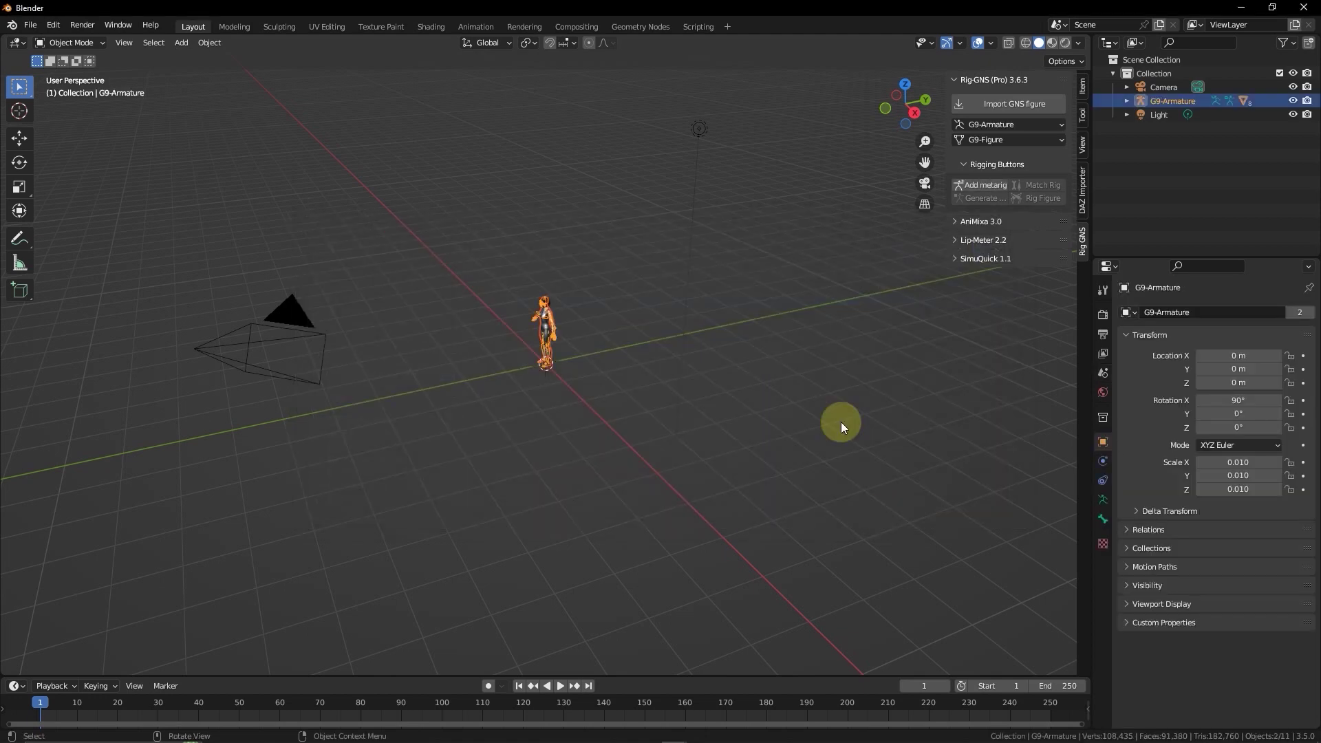
scroll(841, 423, up, 8)
Add a metarig, match it to the figure, generate the G9-rig and bind the figure to it.
middle_drag(808, 428, 928, 245)
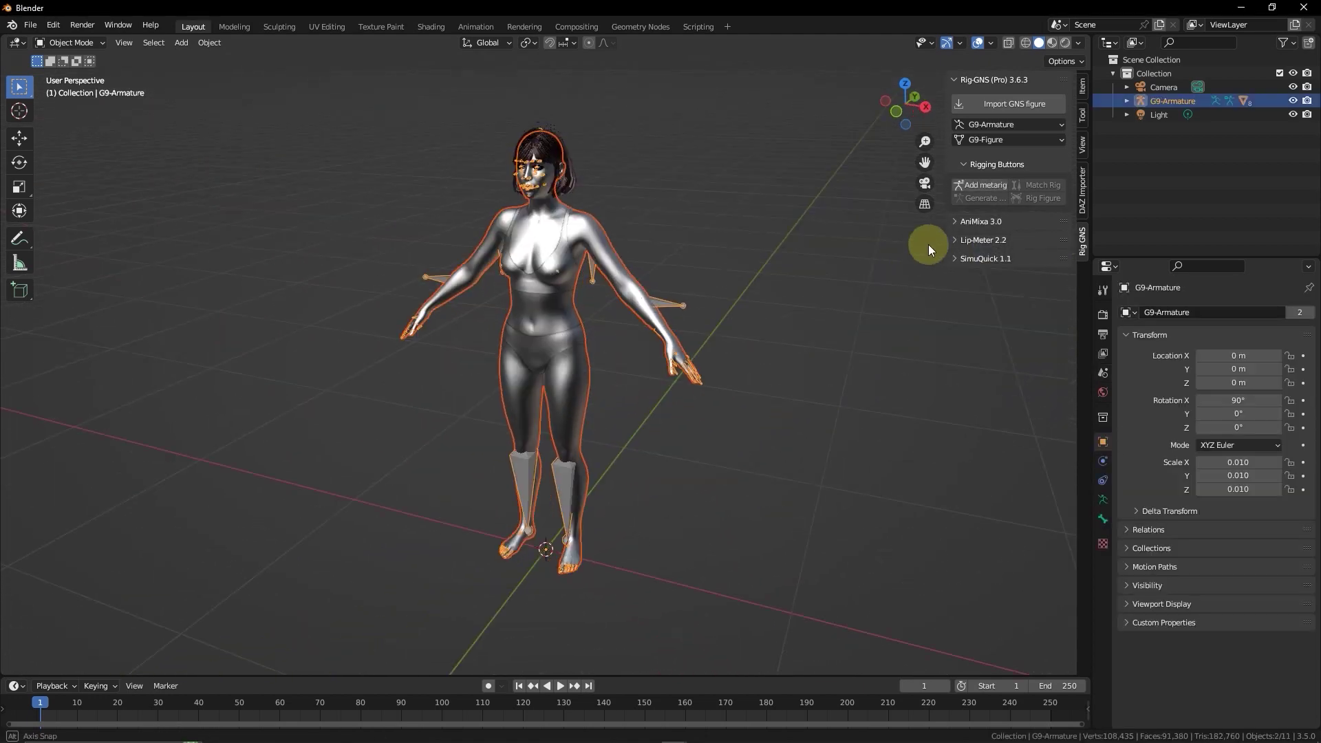
click(980, 187)
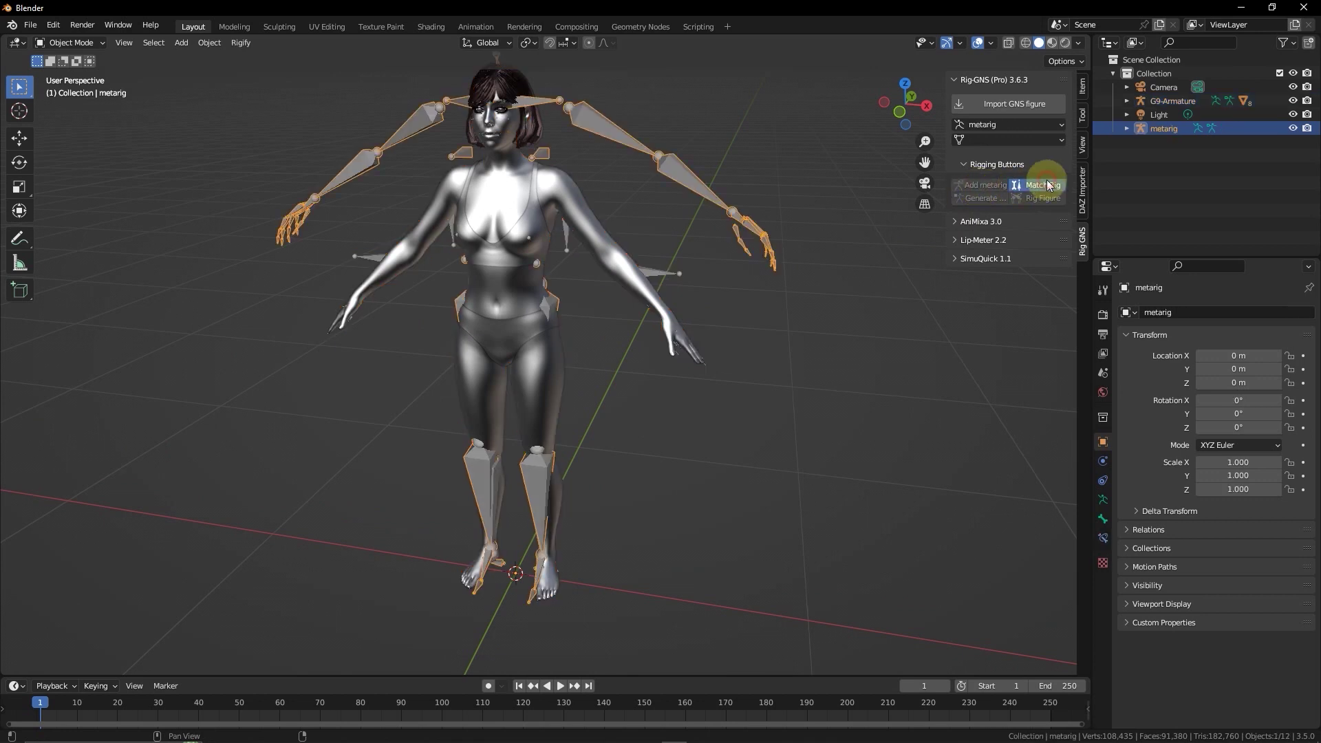
click(1047, 185)
click(970, 199)
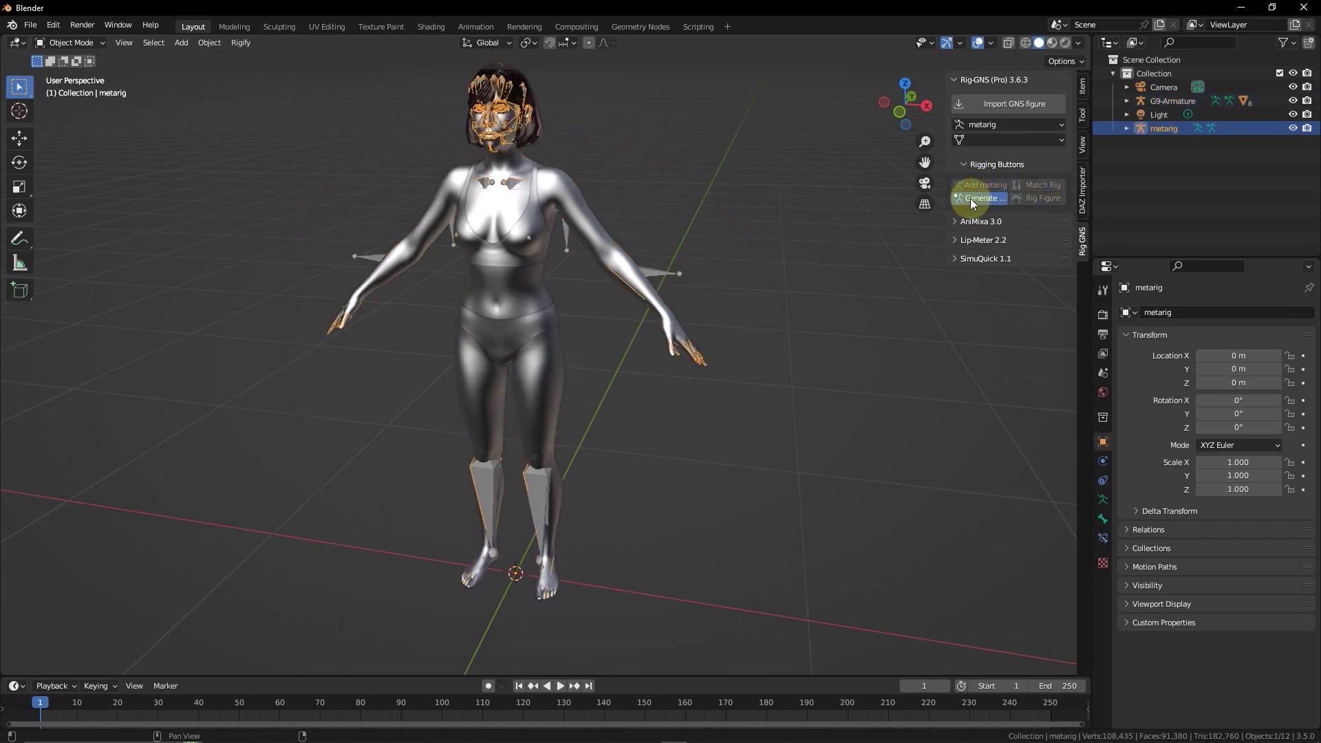
click(1038, 198)
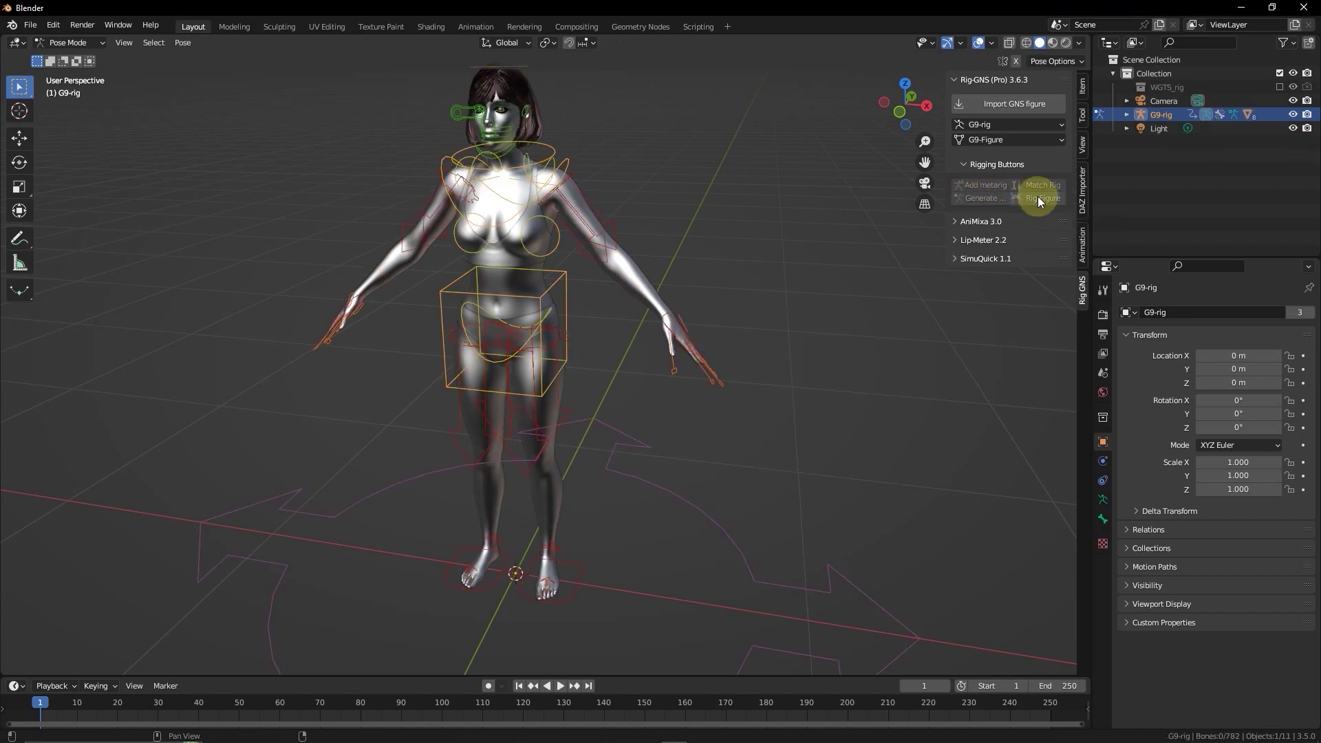
Swap the Rig-GNS panel for AniMixa 3.0 and choose Get > Get Rokoko.
click(981, 80)
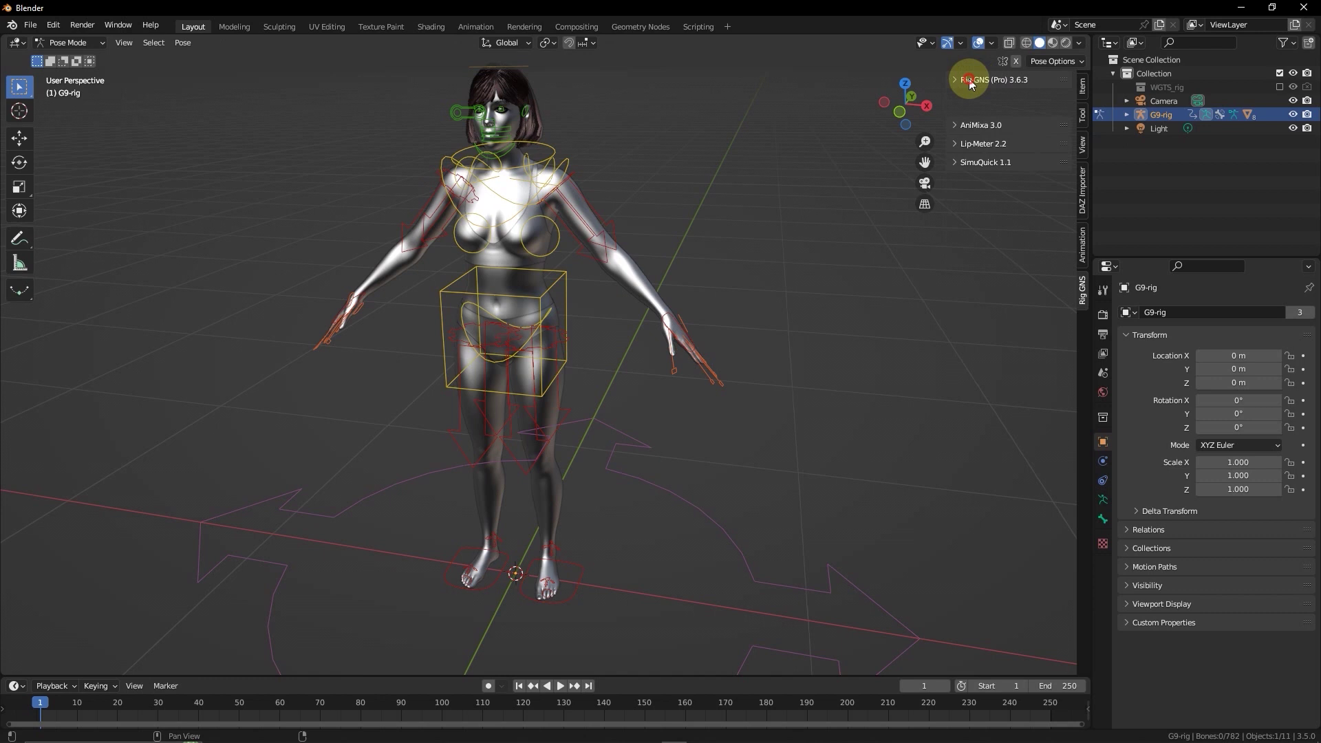
click(955, 100)
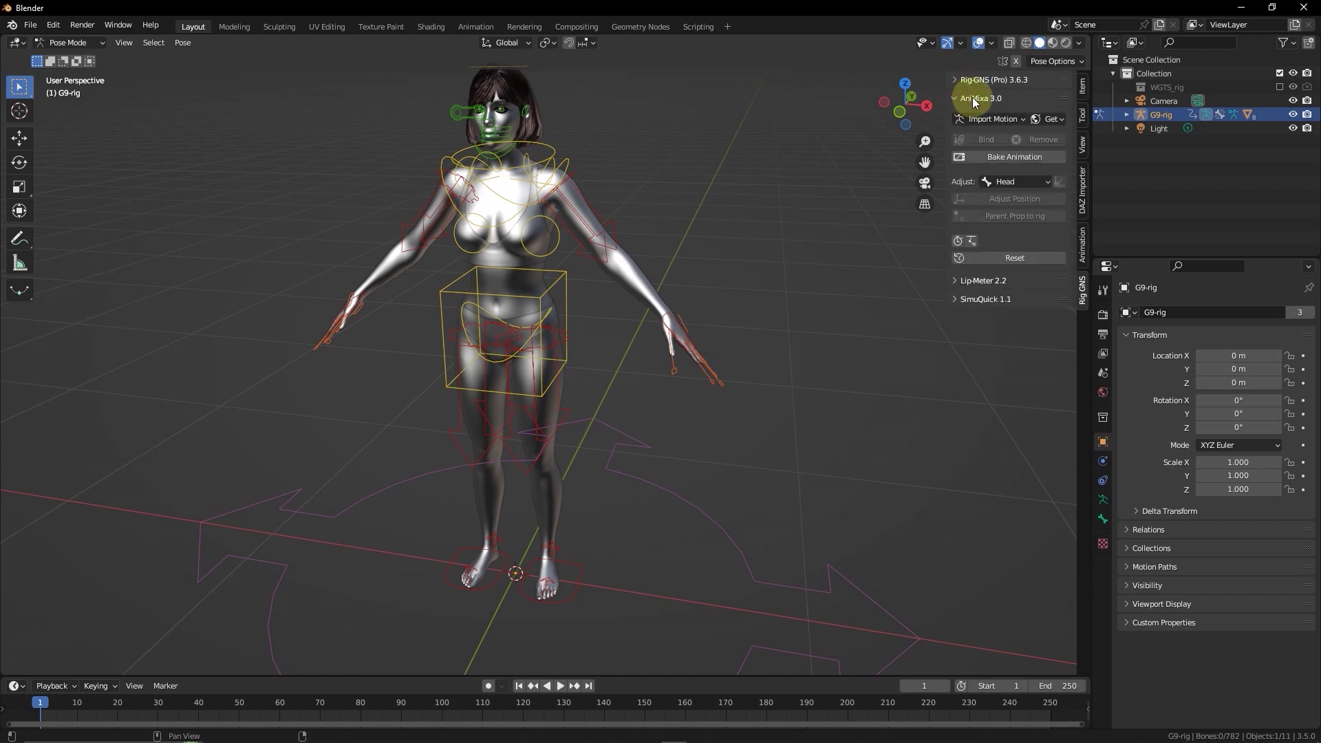
click(997, 119)
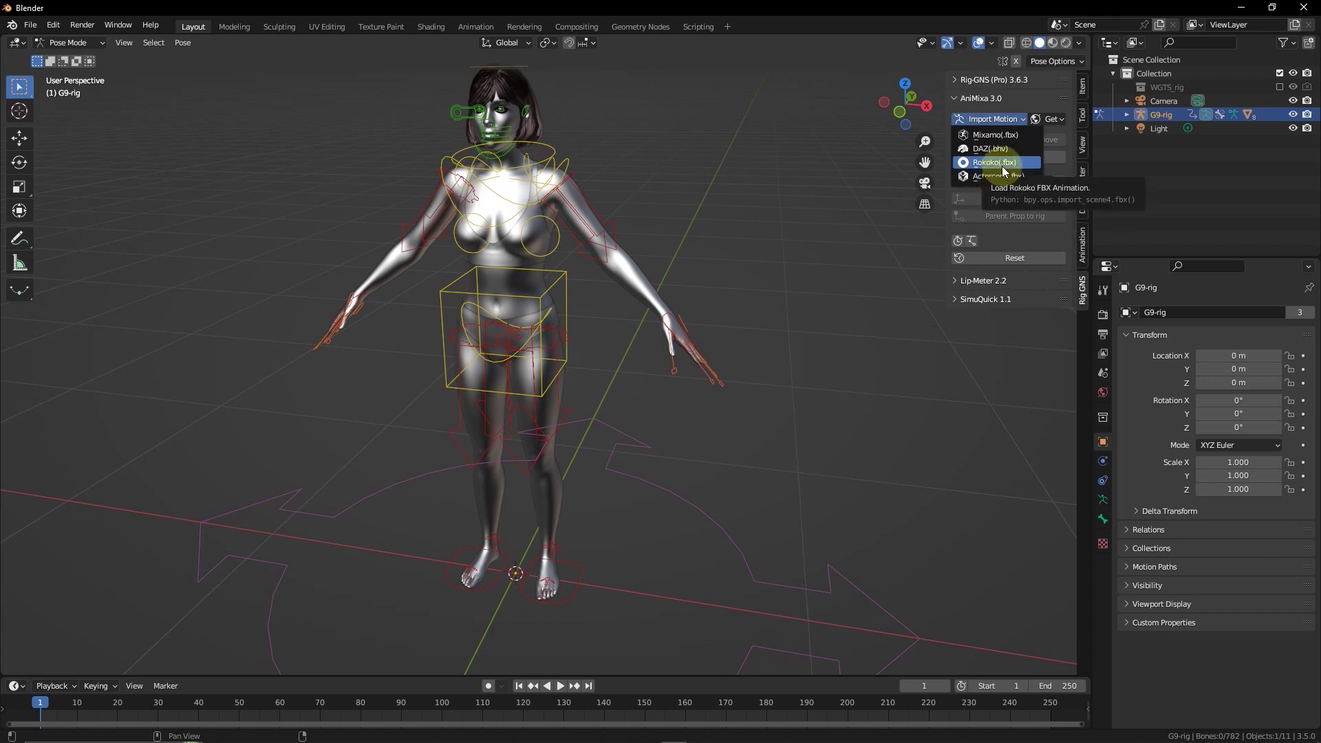
click(1053, 119)
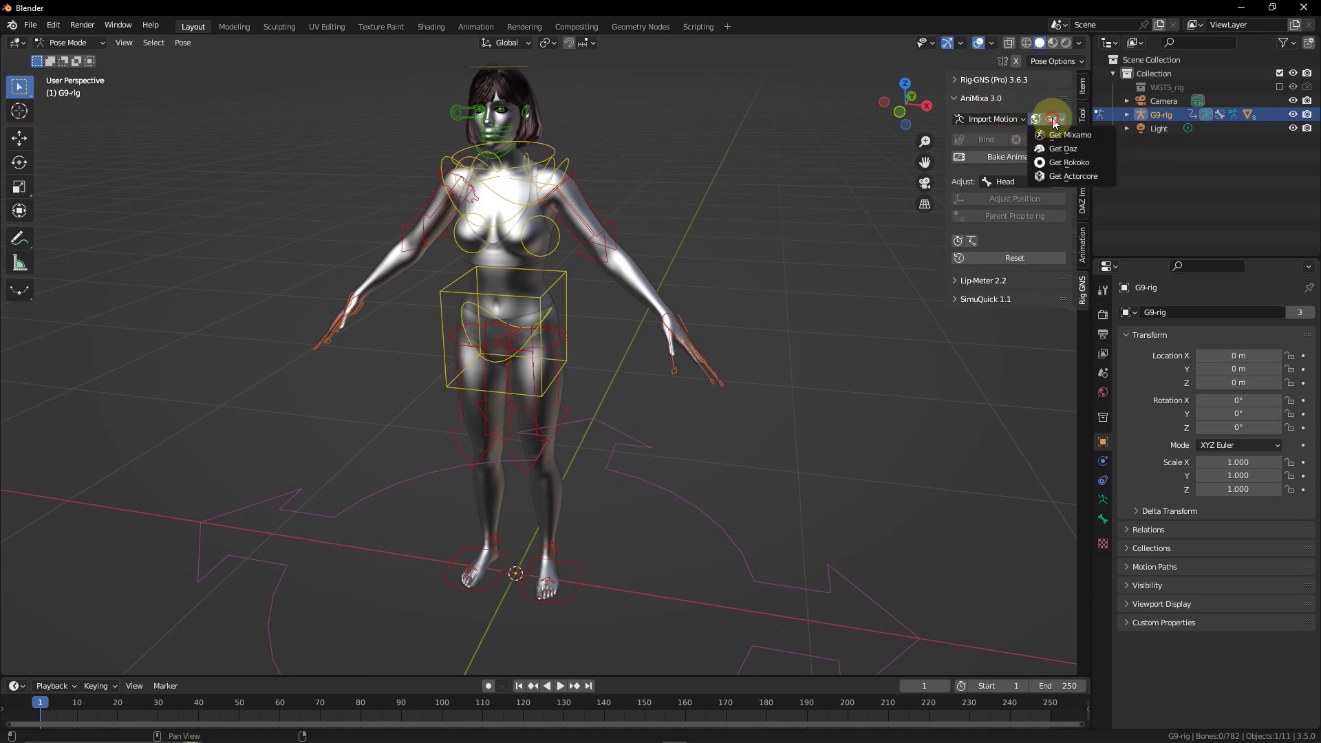
click(1061, 161)
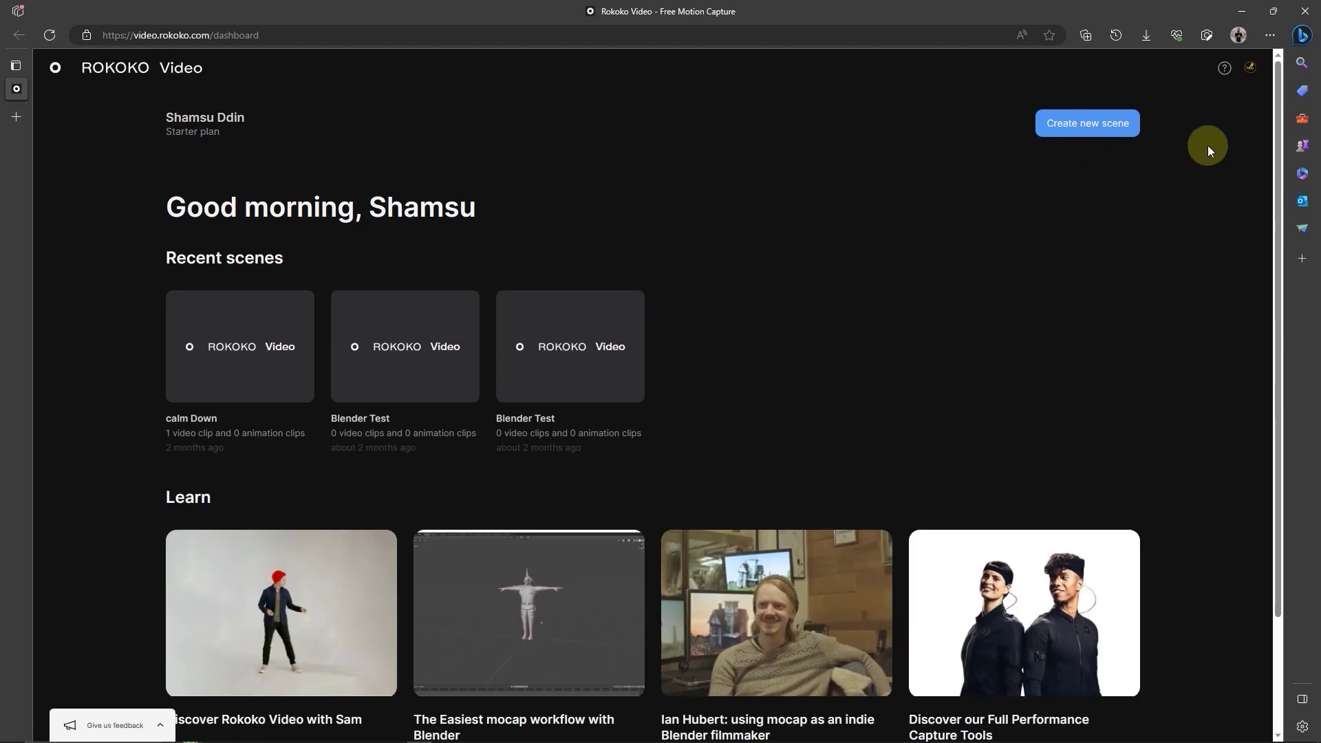
Check the signed-in account, then open the calm Down scene from Recent scenes.
click(1249, 69)
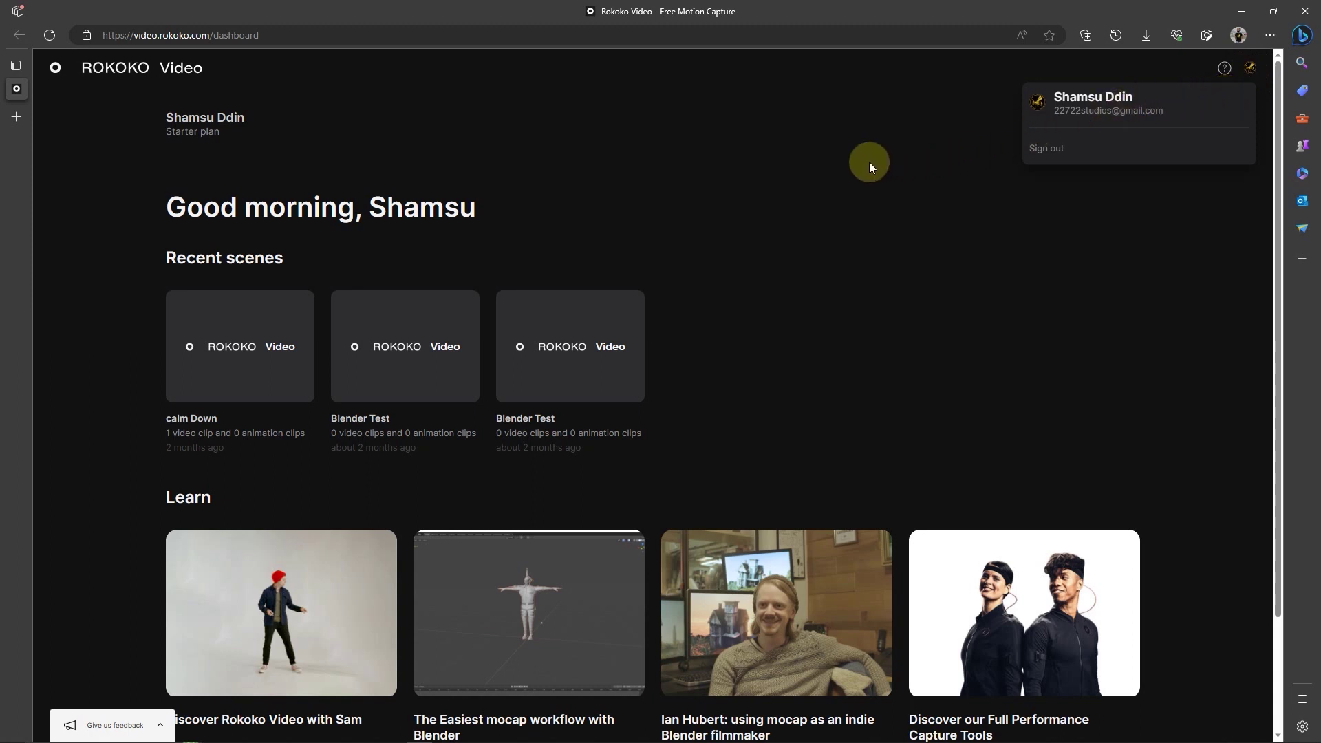
click(843, 167)
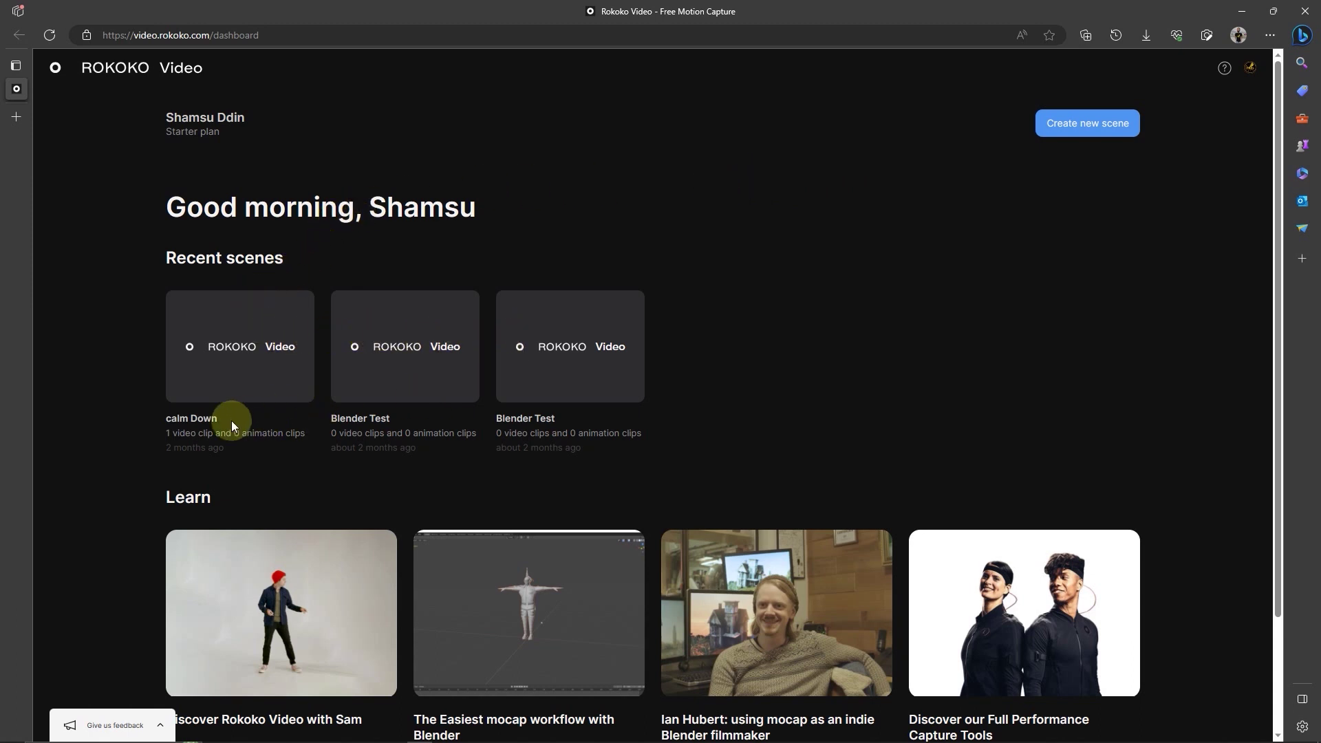
click(222, 385)
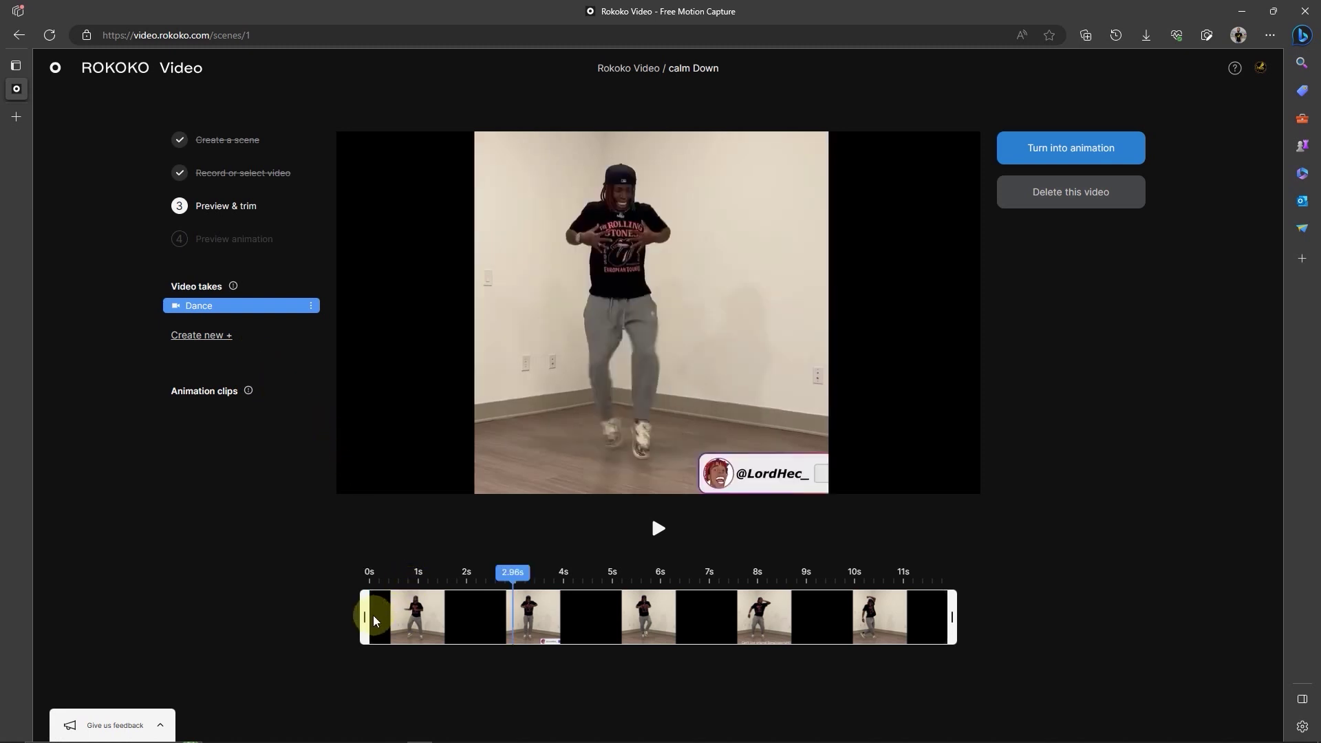
Keep the Dance take at its full 0–11.91 s length, abandoning an attempted new video upload.
mouse_move(365, 616)
mouse_down()
mouse_move(423, 619)
mouse_move(366, 617)
mouse_up()
mouse_move(951, 616)
mouse_down()
mouse_move(923, 618)
mouse_move(952, 616)
mouse_up()
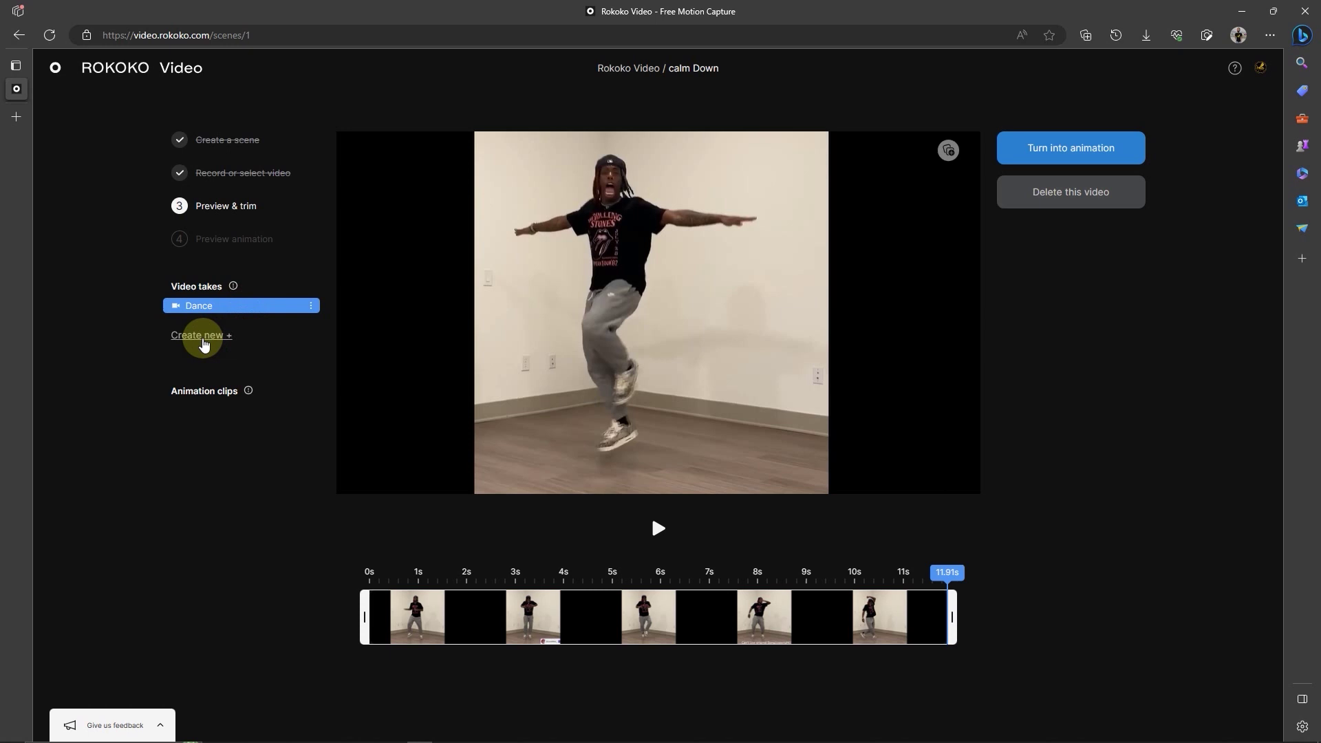
click(205, 337)
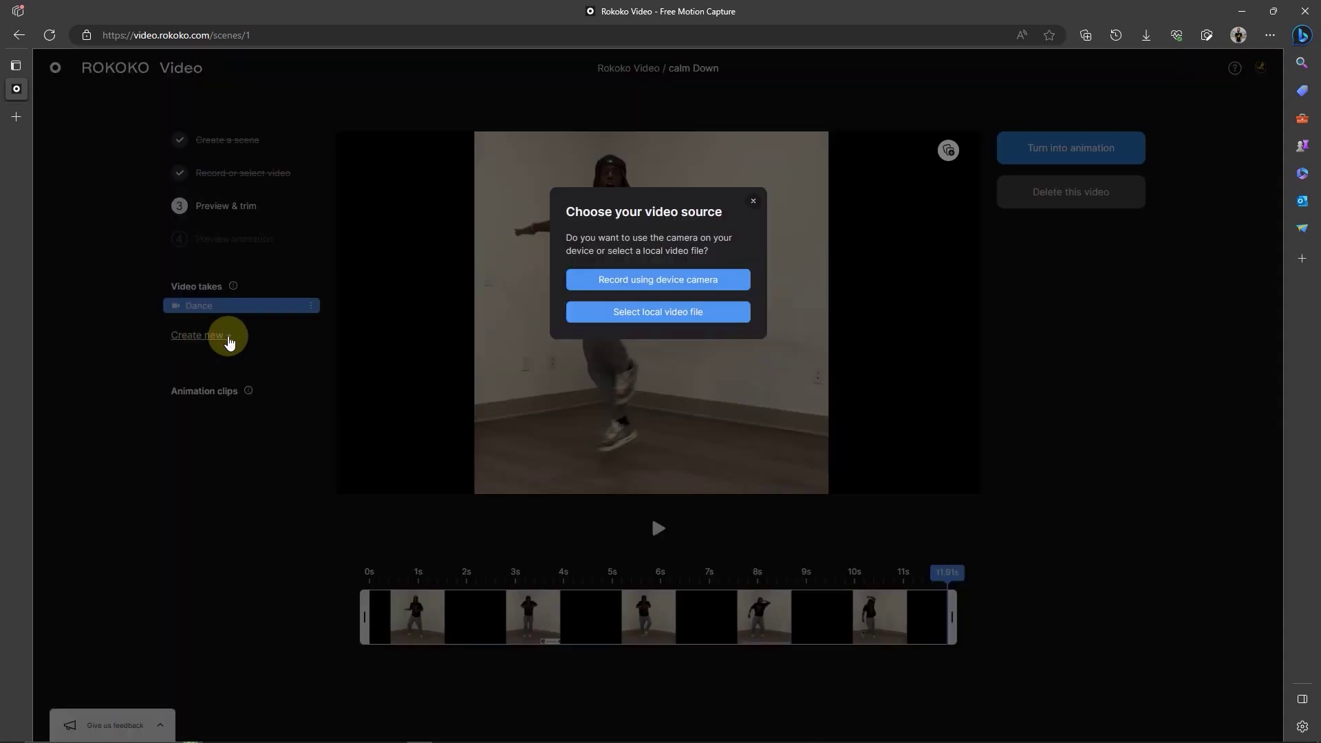
click(673, 313)
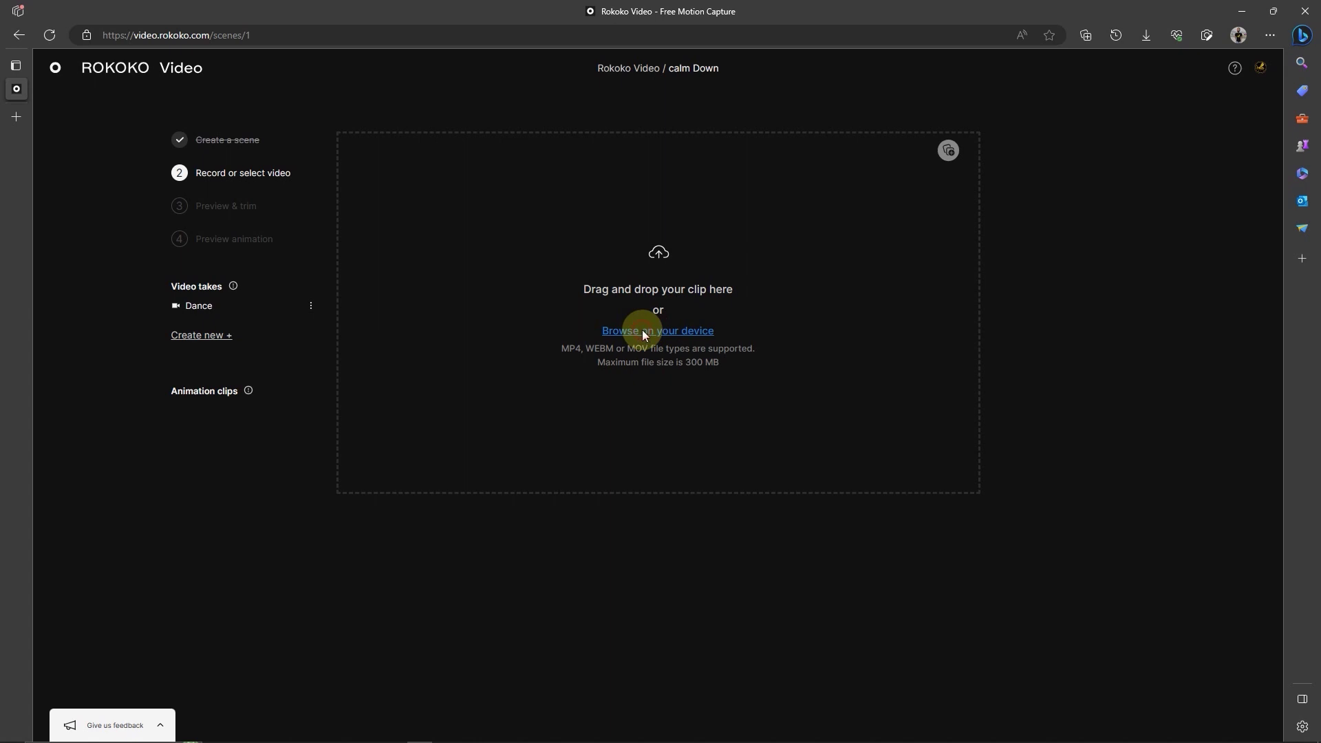
click(643, 330)
click(578, 9)
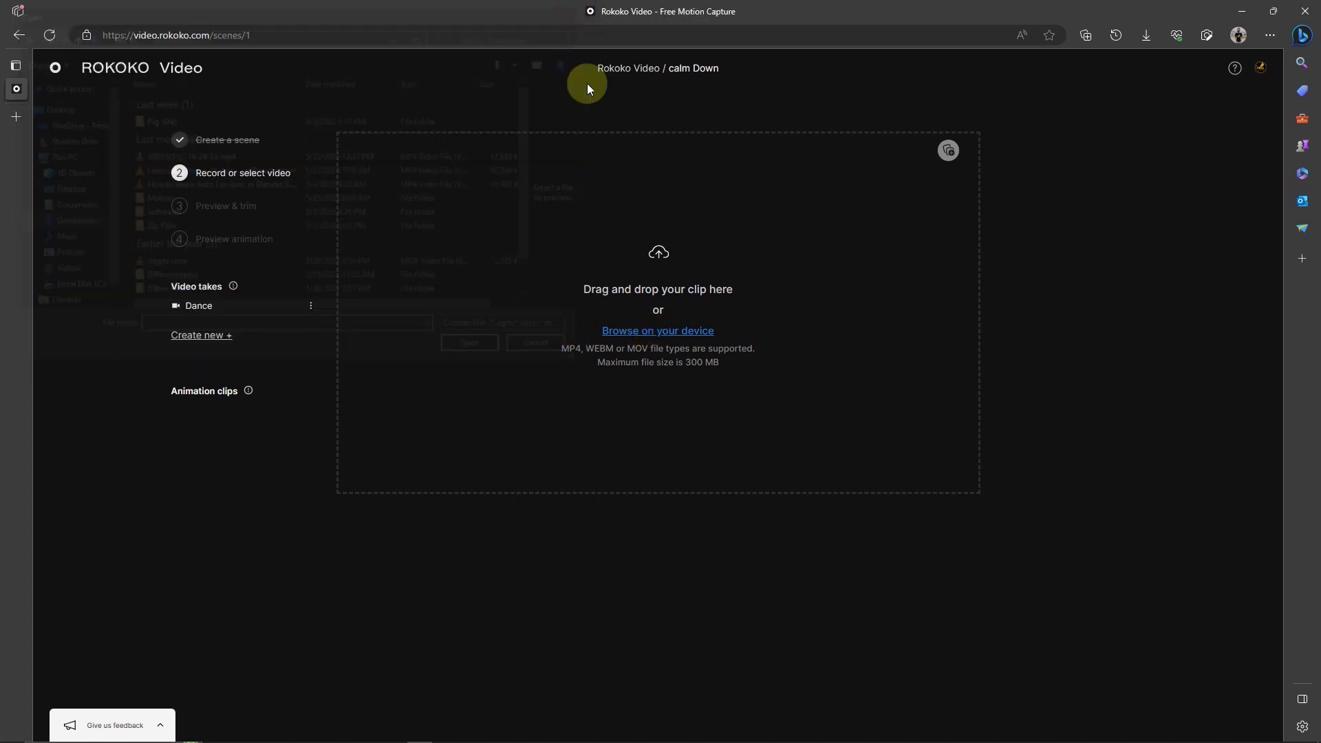
click(196, 306)
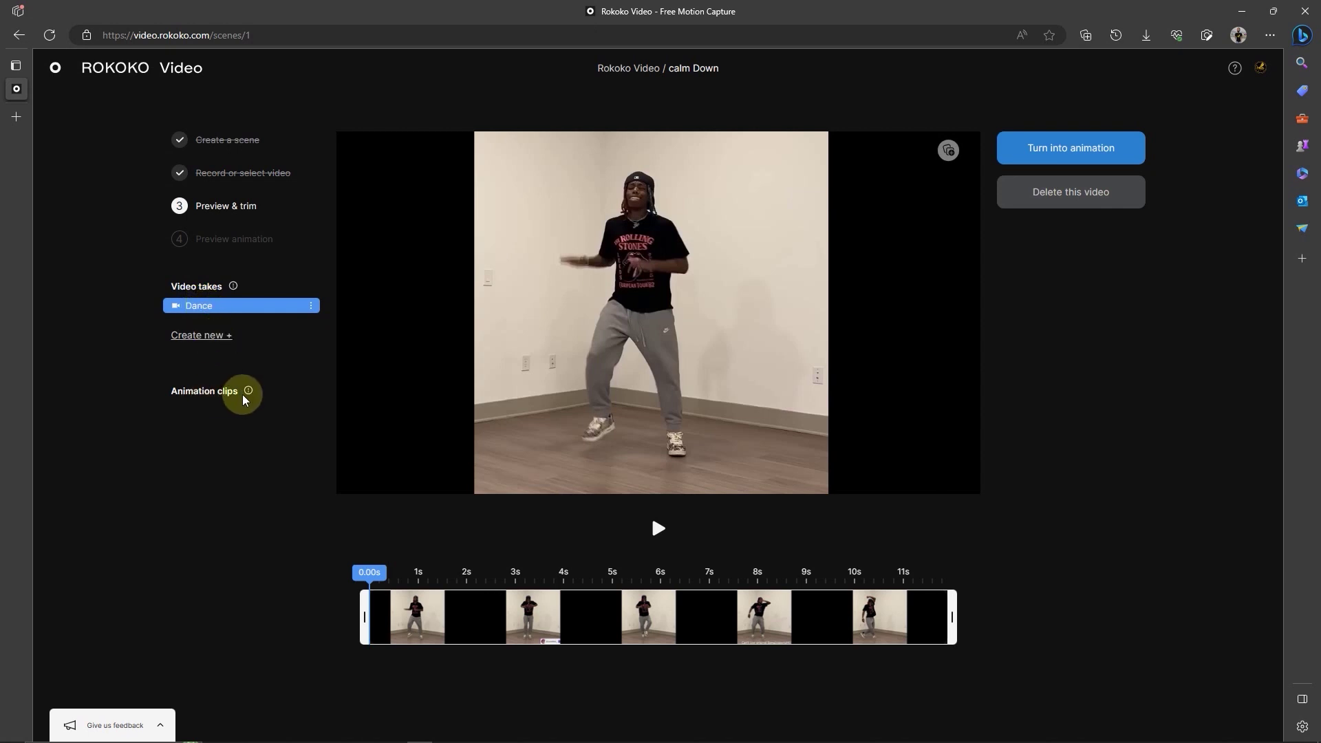
mouse_move(245, 399)
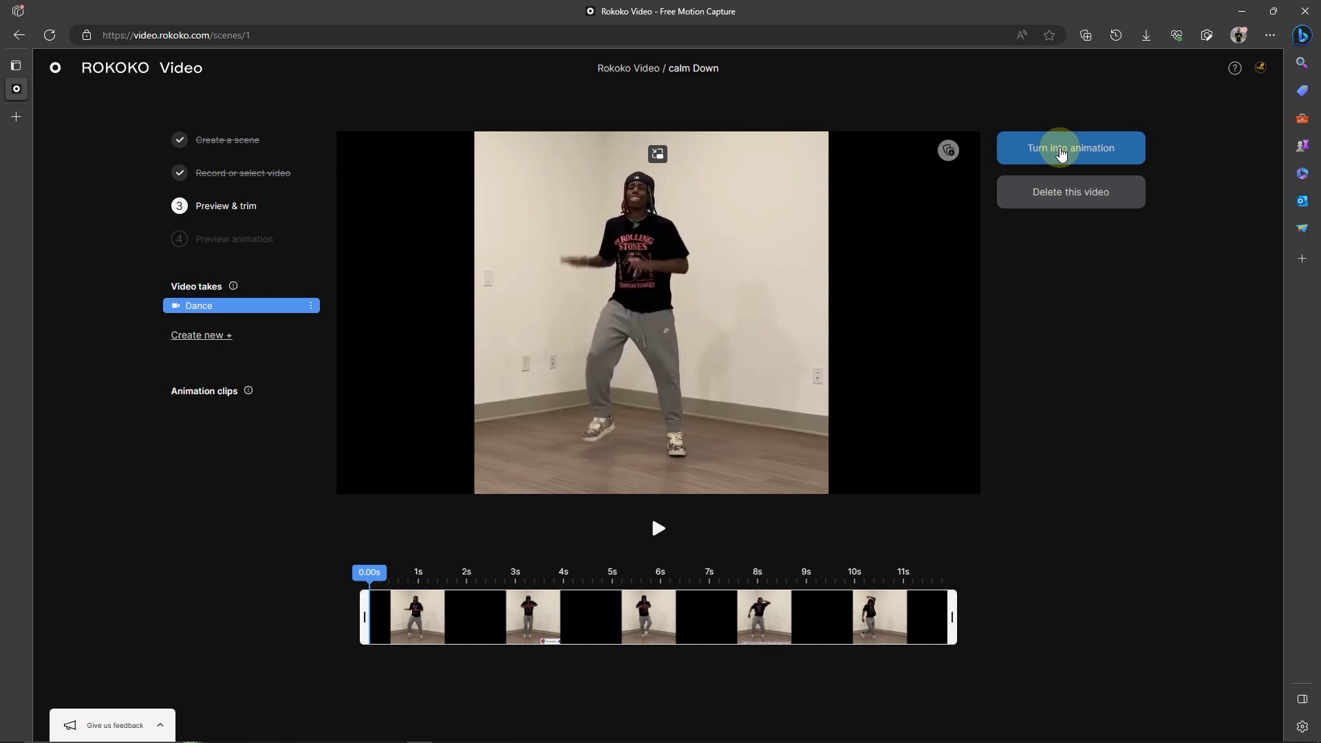
Turn the Dance take into an animation and rename the clip to 'Test Dance'.
click(1060, 152)
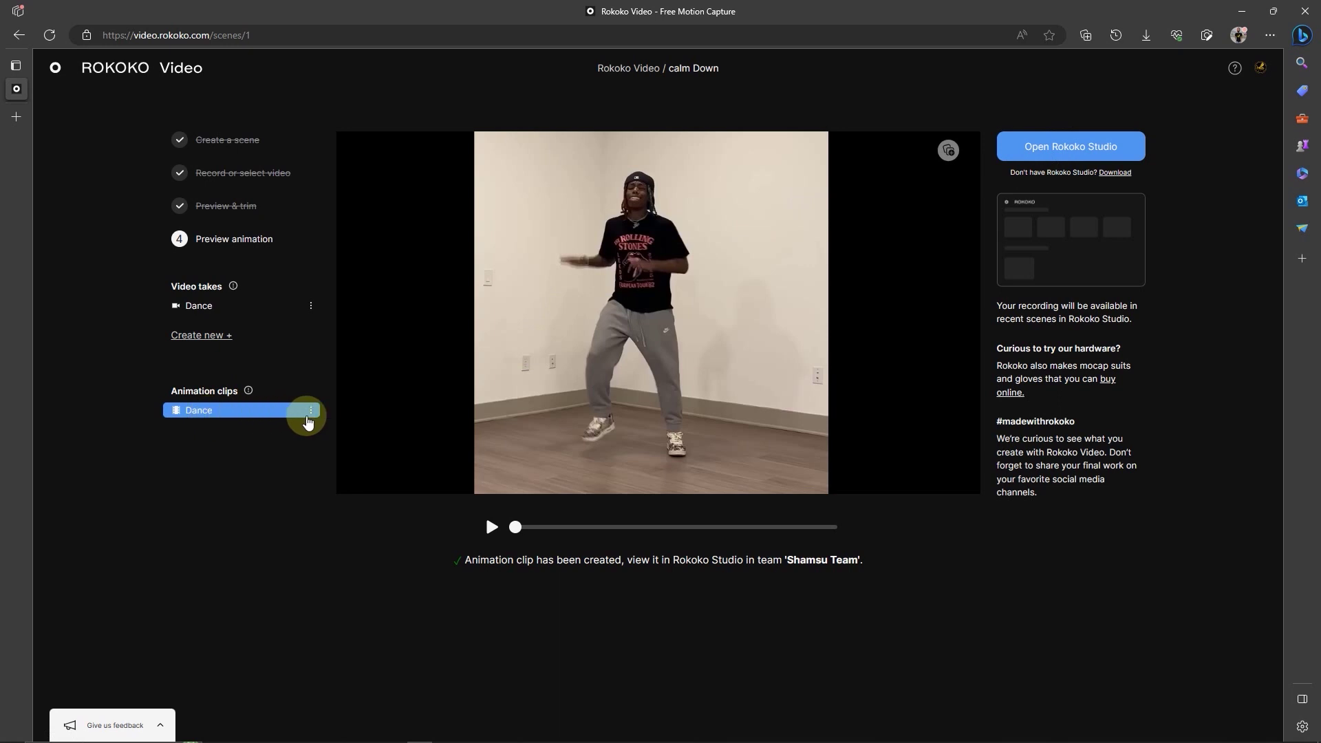
click(311, 411)
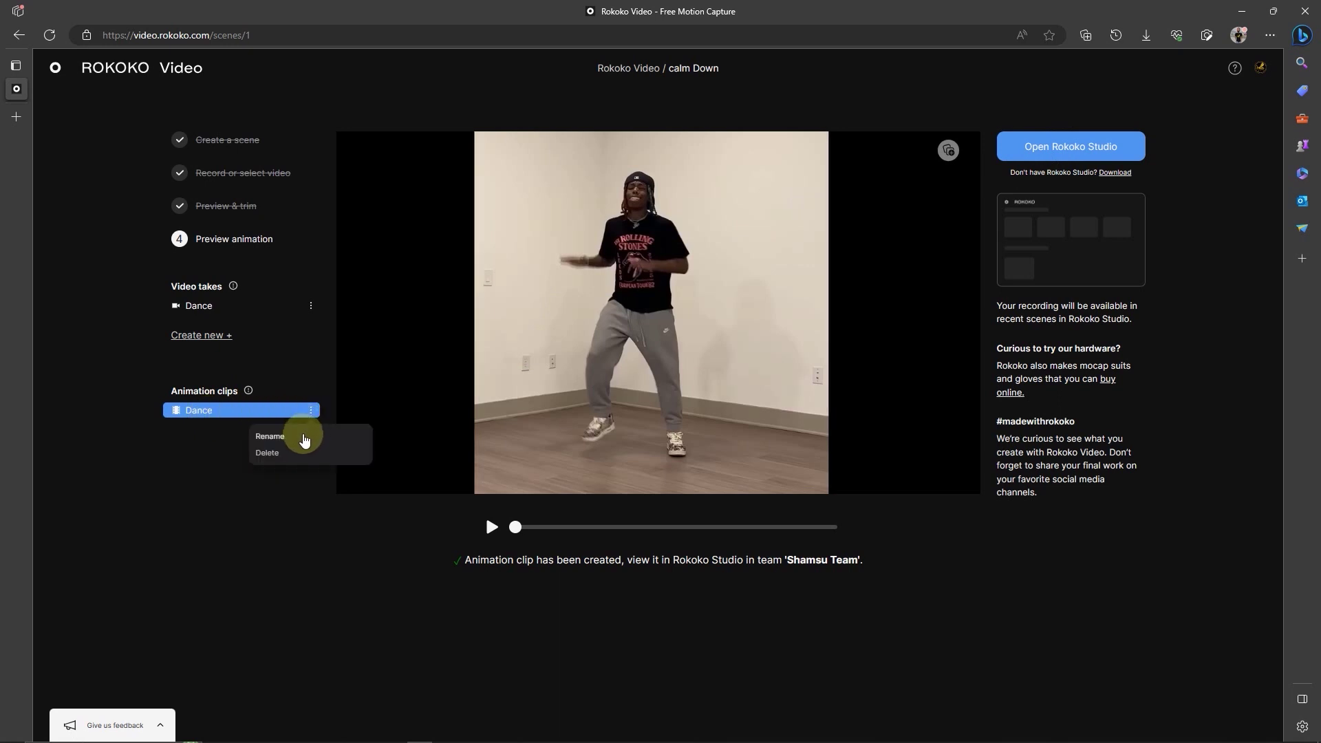
click(308, 436)
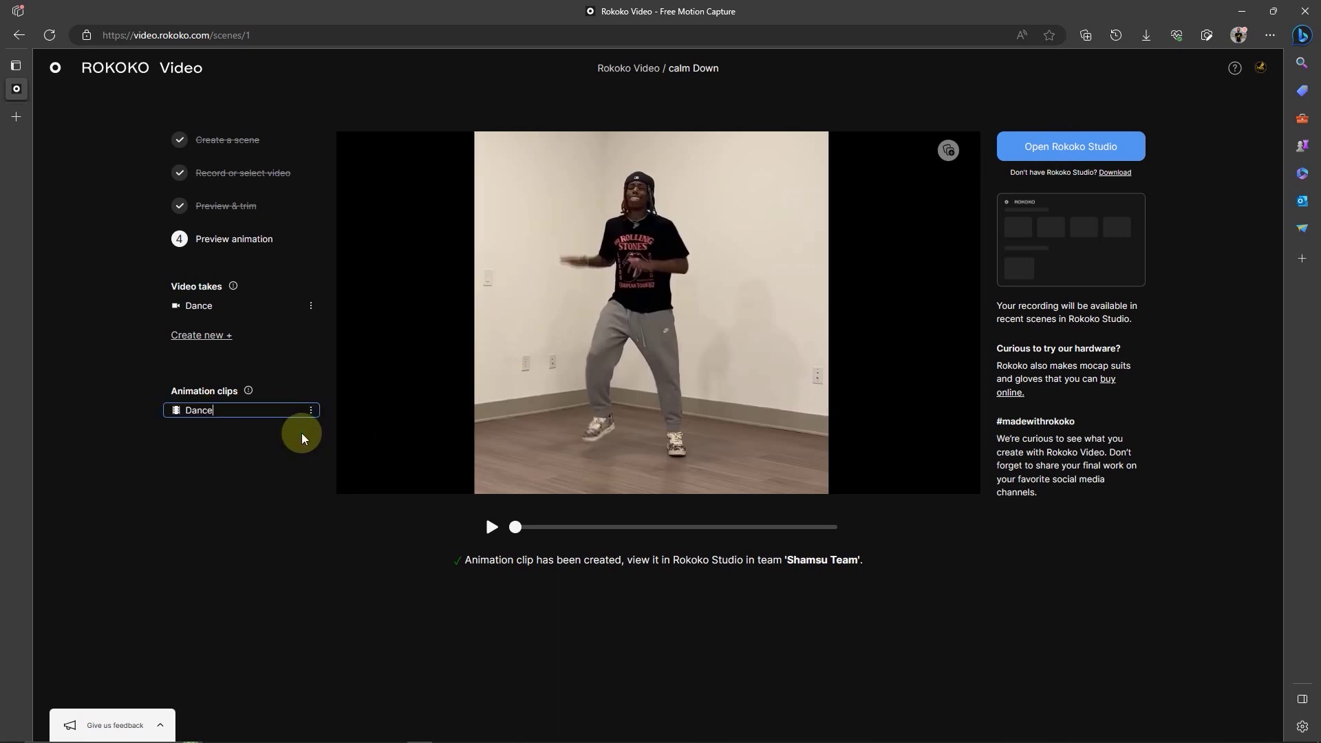
key(Home)
text(Test)
key(Return)
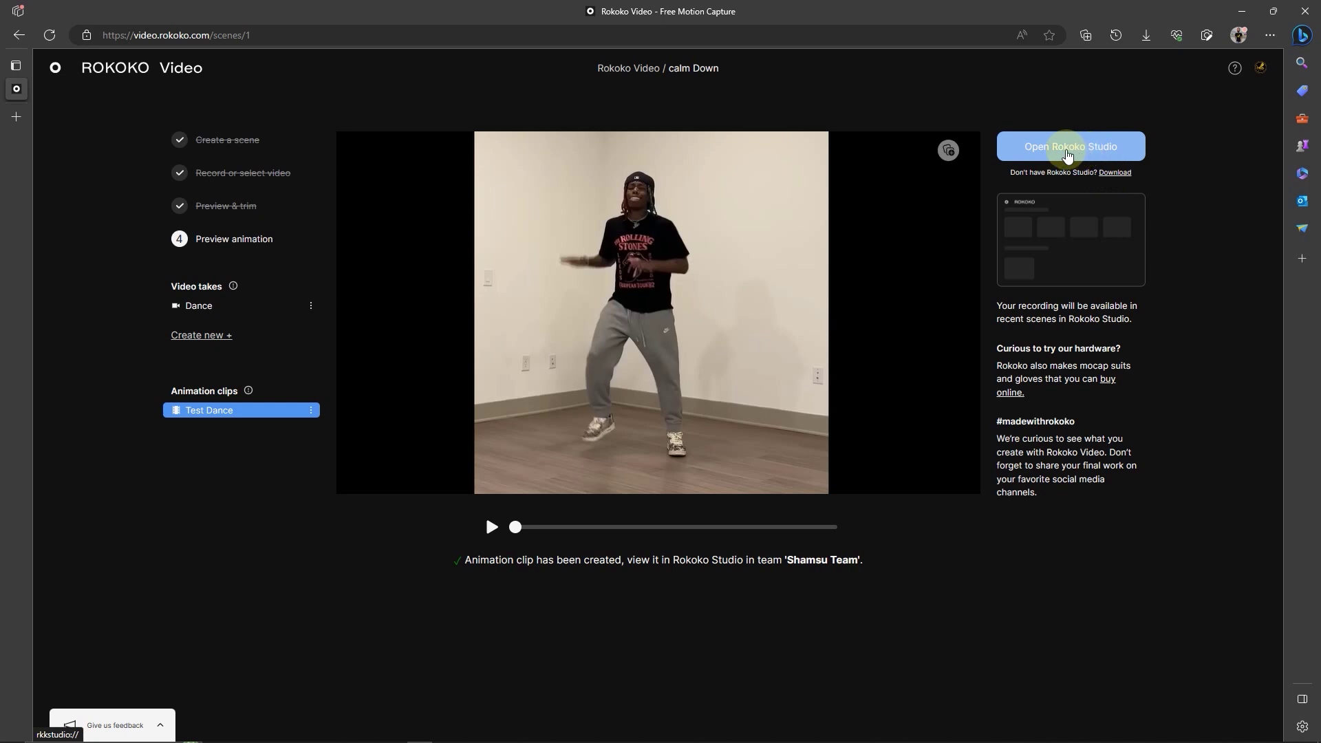
Launch Rokoko Studio from the browser and open the Combat sample scene.
click(1077, 152)
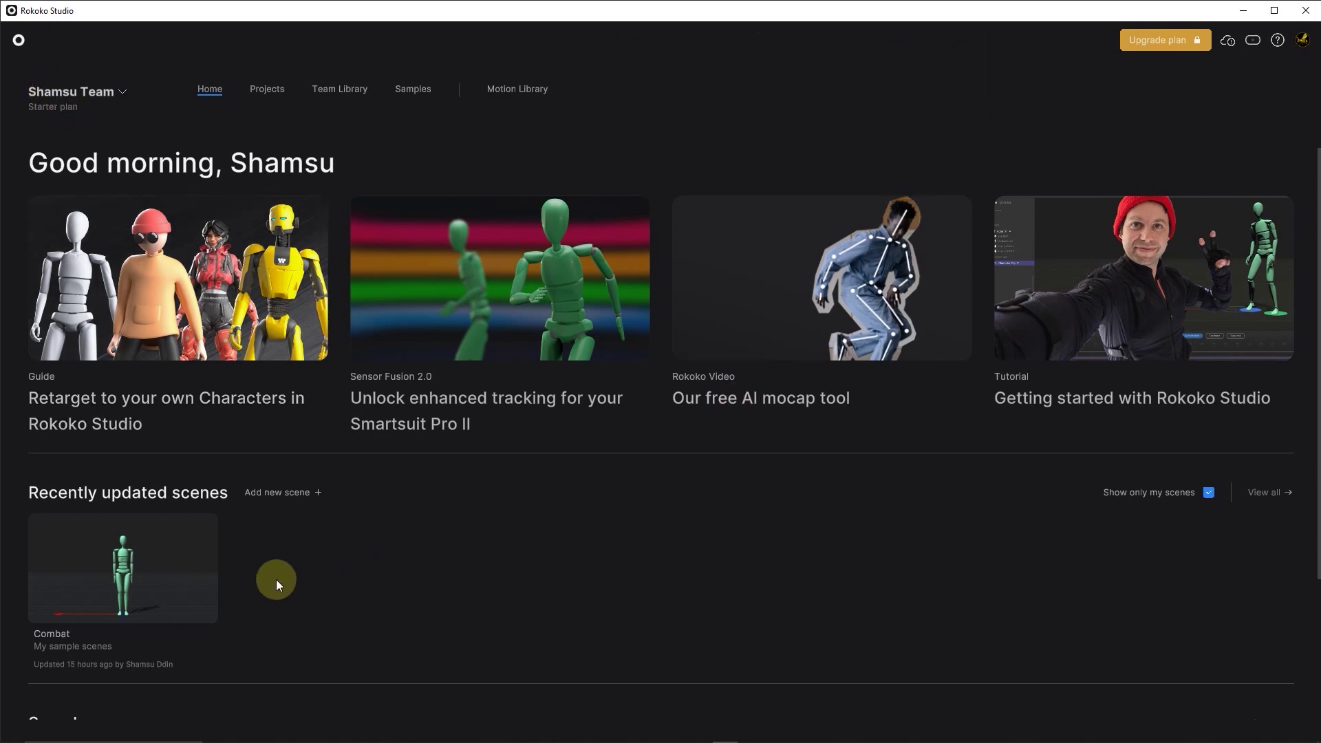
click(140, 579)
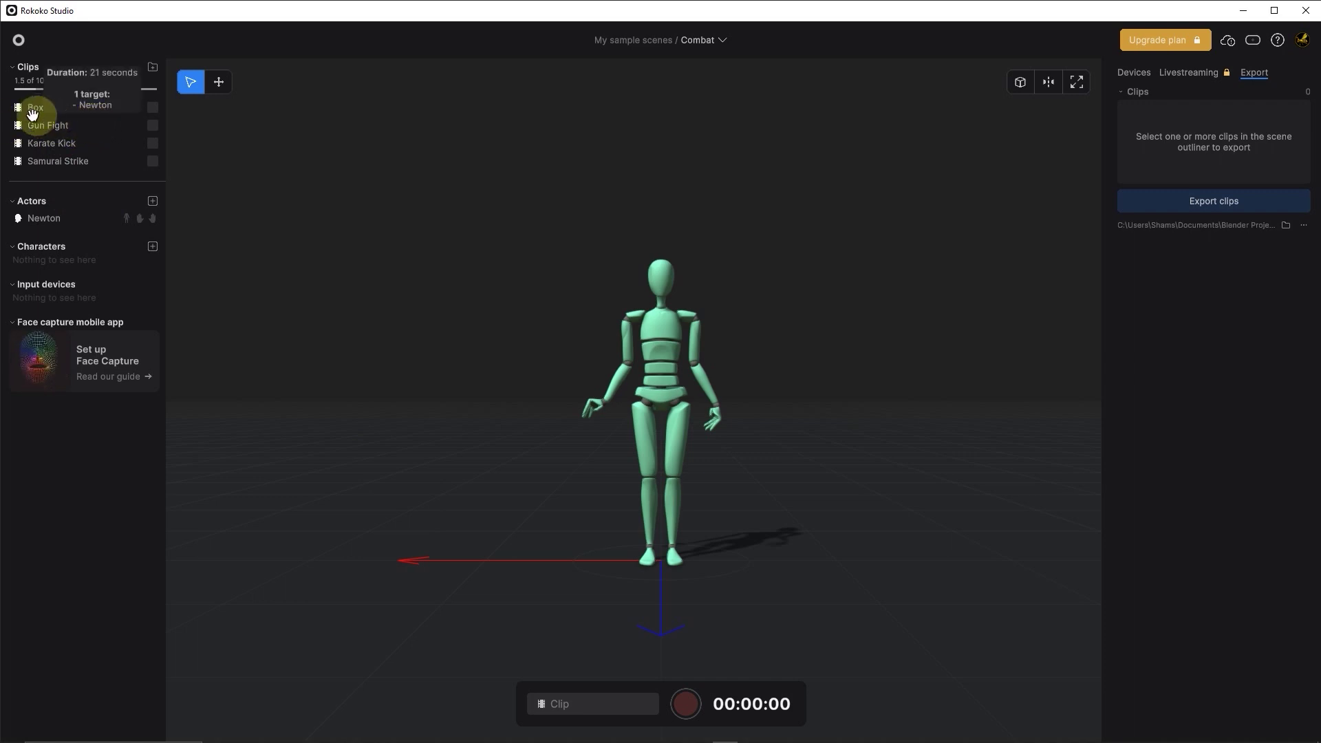
Open the Boxing clip and play it back, pausing at about 4.17 seconds.
click(82, 126)
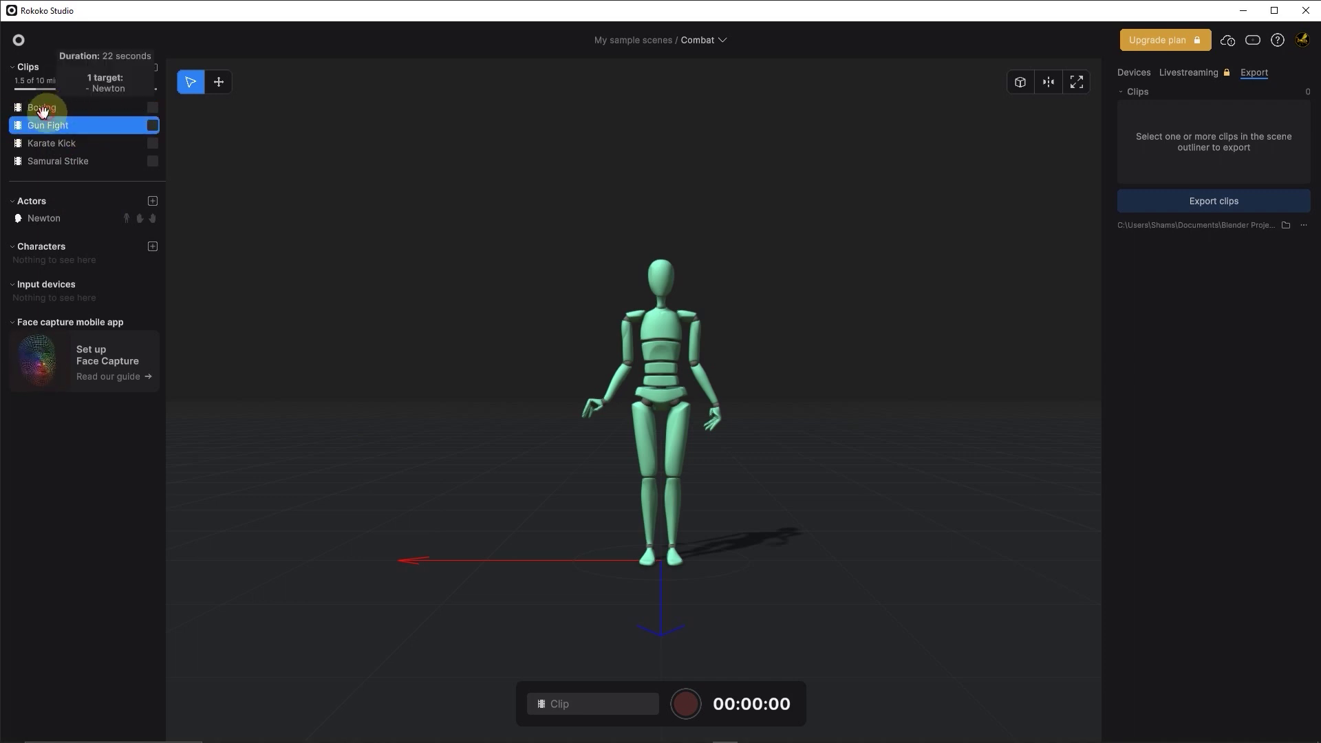
double_click(43, 109)
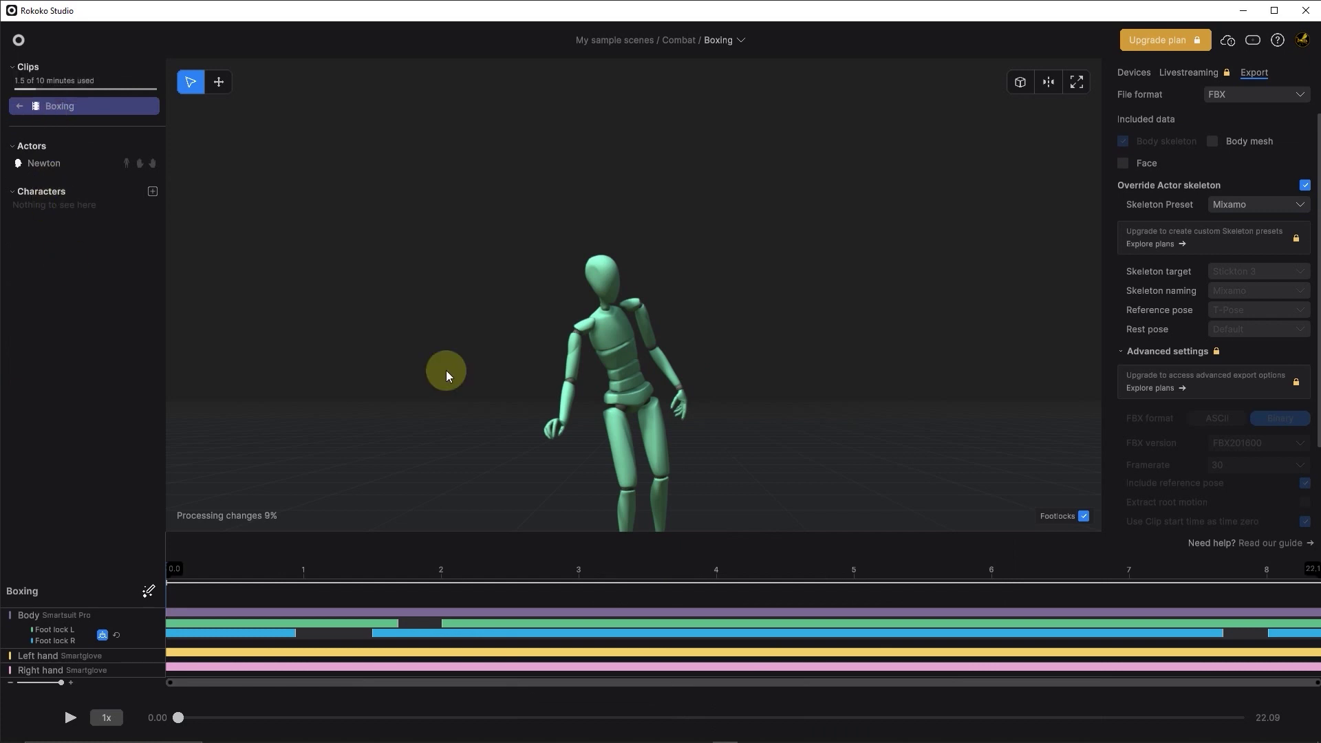
scroll(449, 368, down, 3)
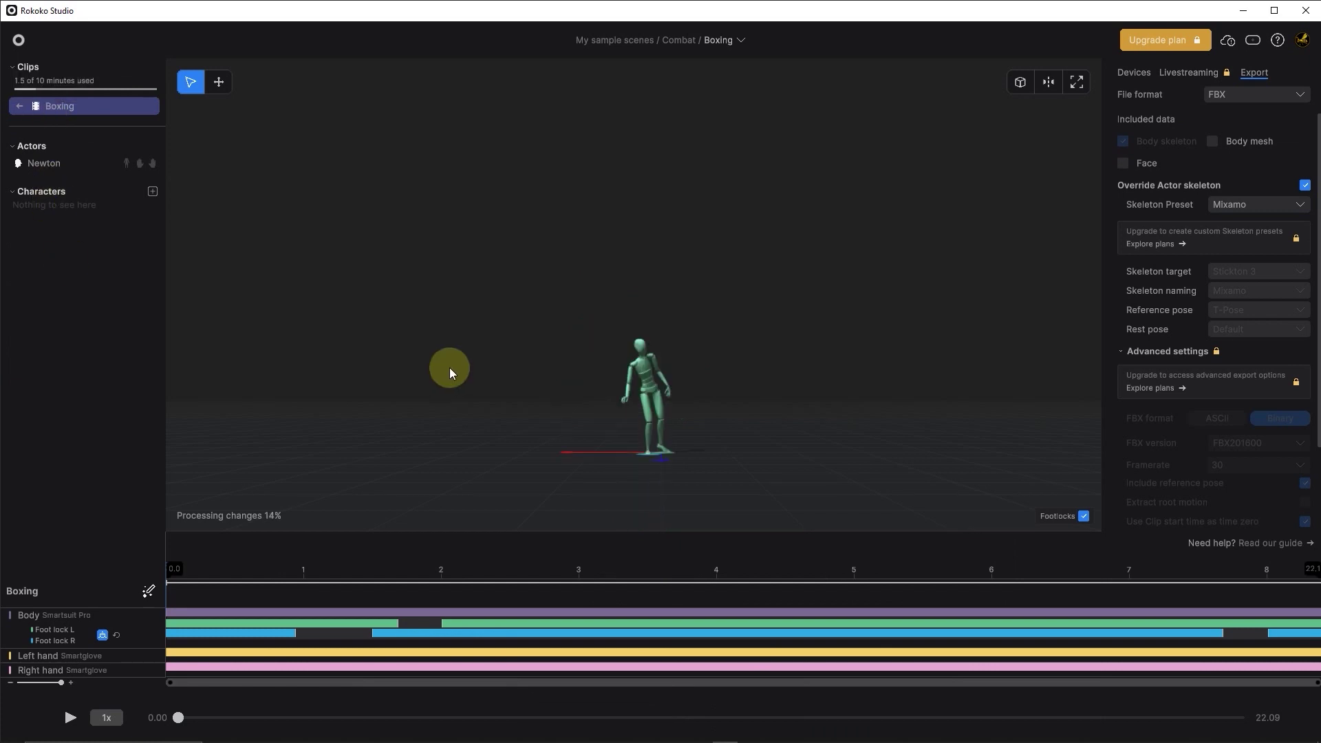
click(66, 719)
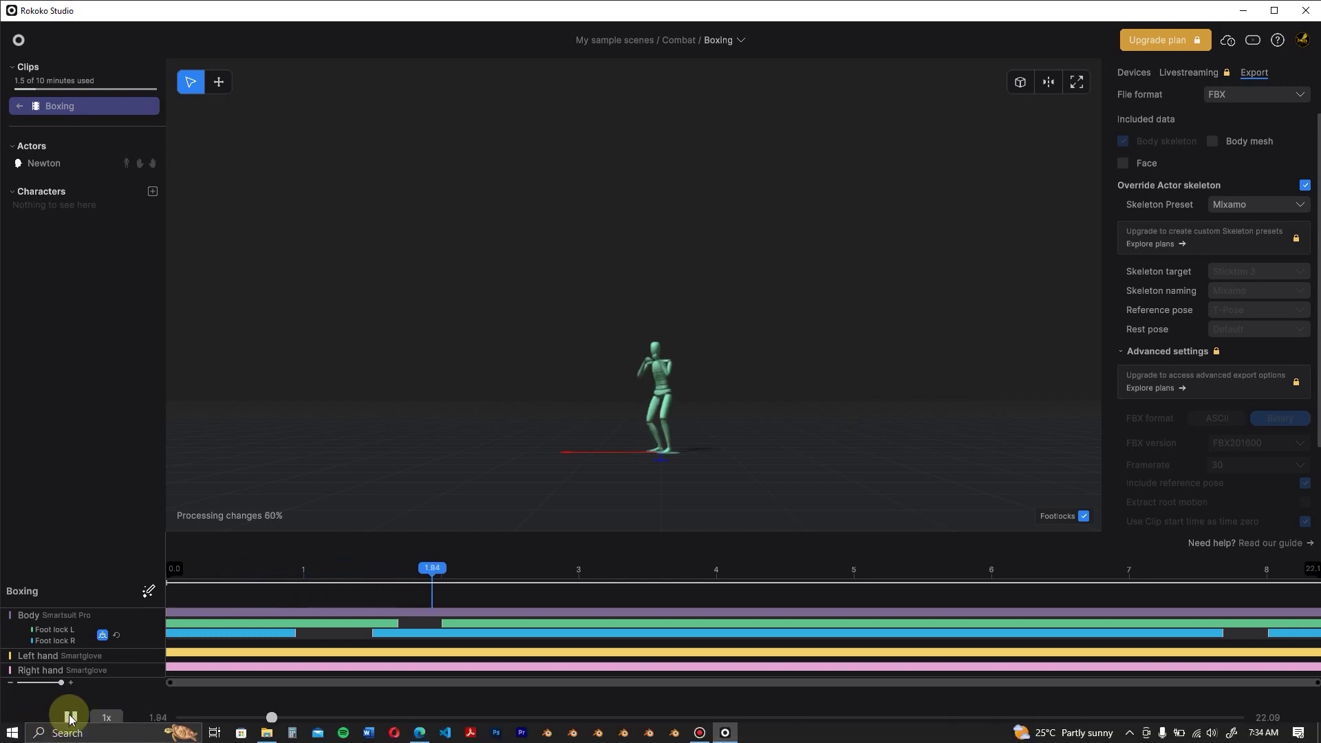
click(69, 716)
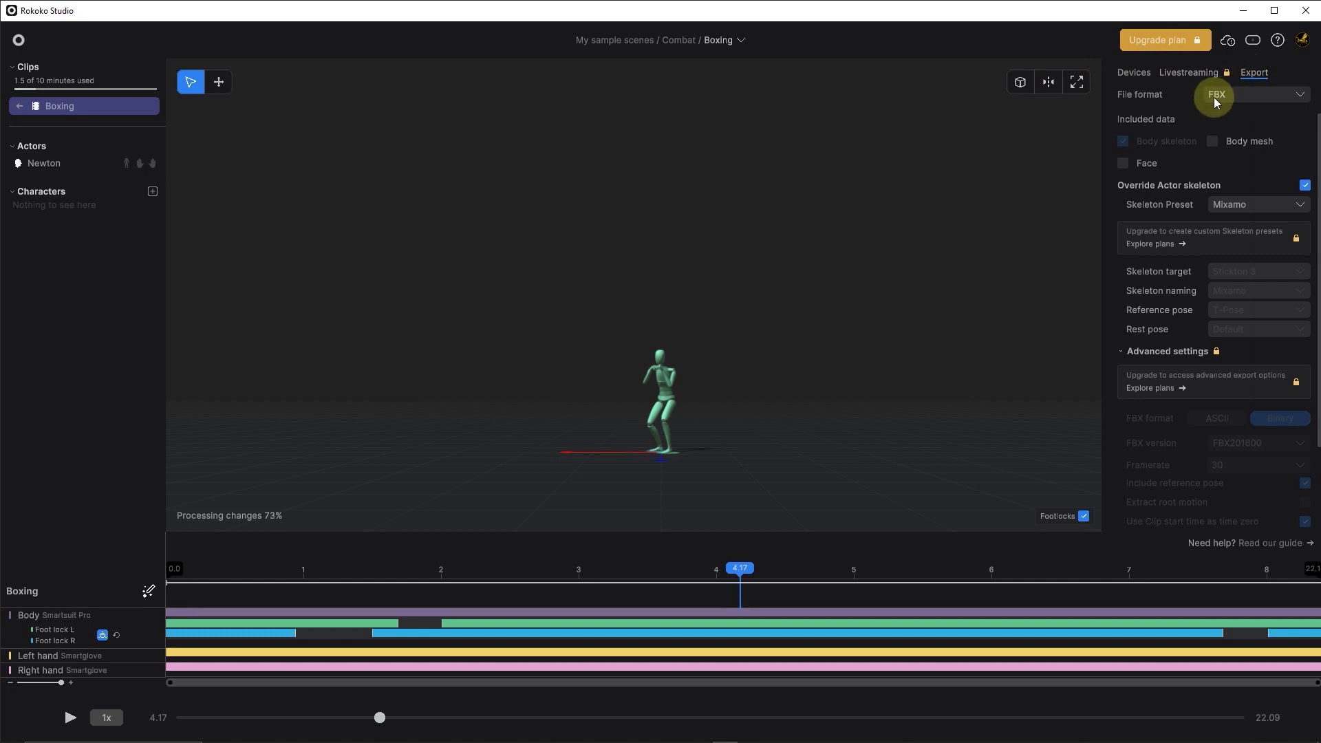
Keep FBX as the file format, choose the Mixamo skeleton preset and tick Include reference pose.
click(1237, 97)
click(1232, 116)
click(1281, 204)
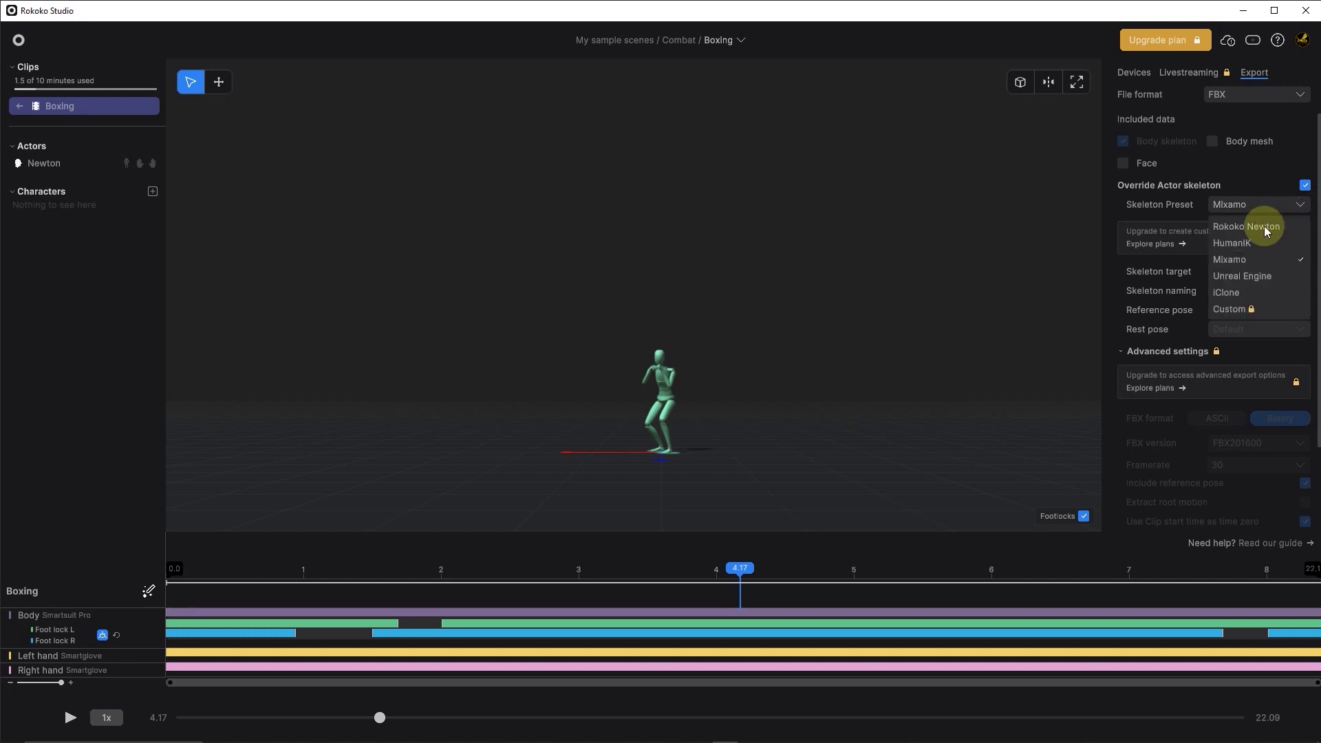
click(1237, 256)
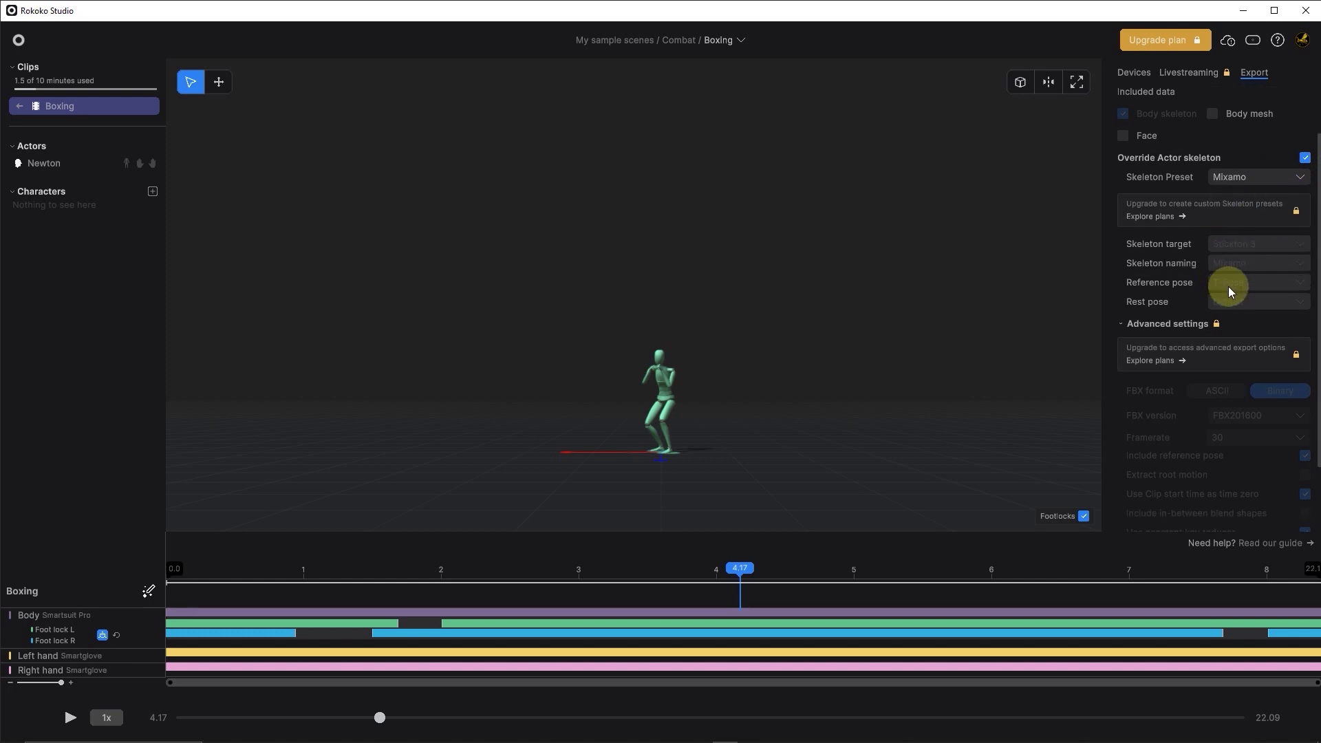
scroll(1233, 294, down, 1)
scroll(1232, 295, down, 1)
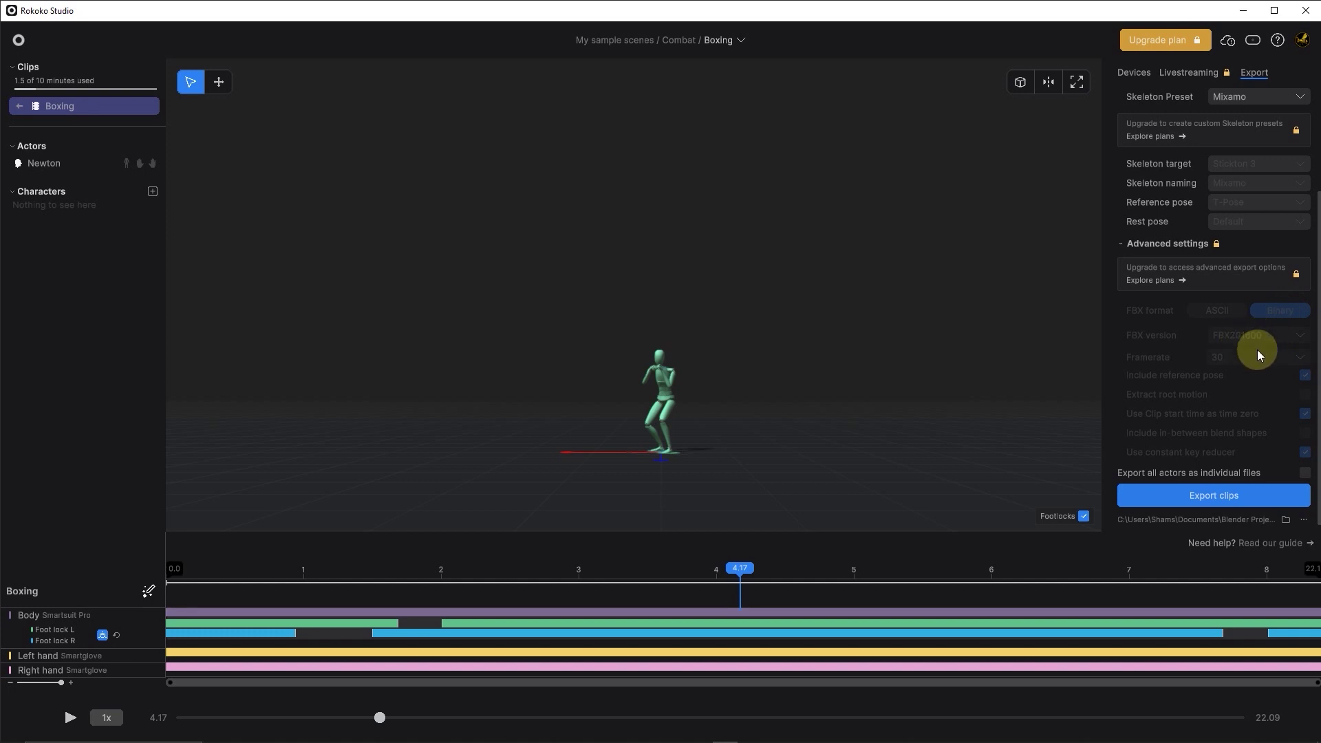
click(1305, 376)
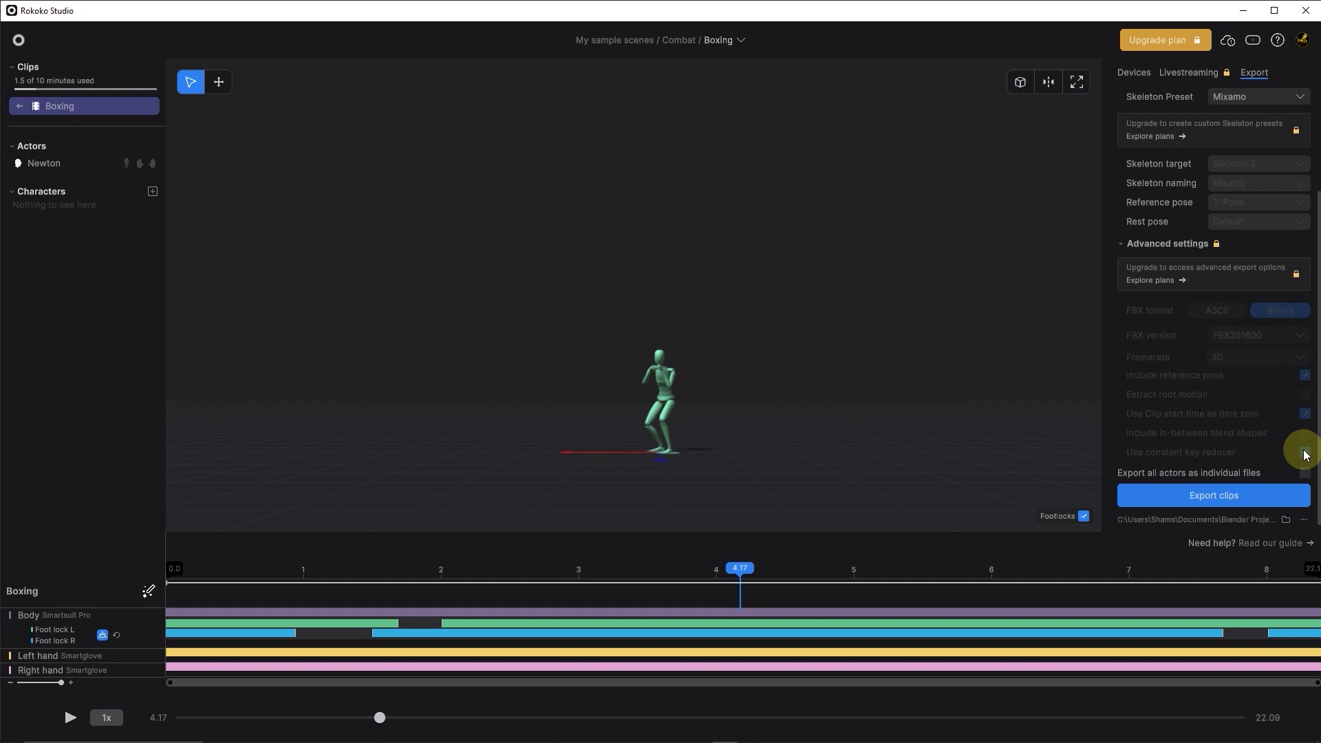
Export the Boxing clip from Rokoko Studio with Use constant key reducer ticked, then dismiss the completion message.
click(1306, 452)
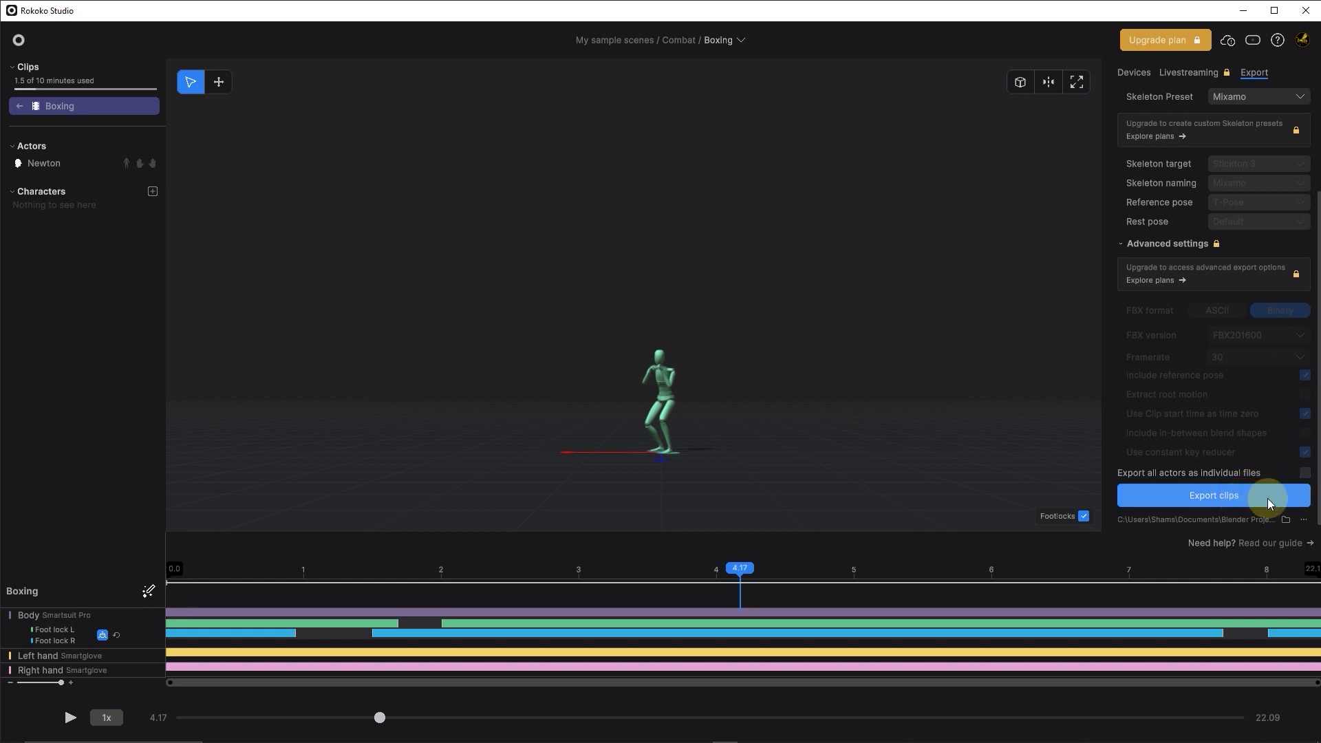
click(1286, 521)
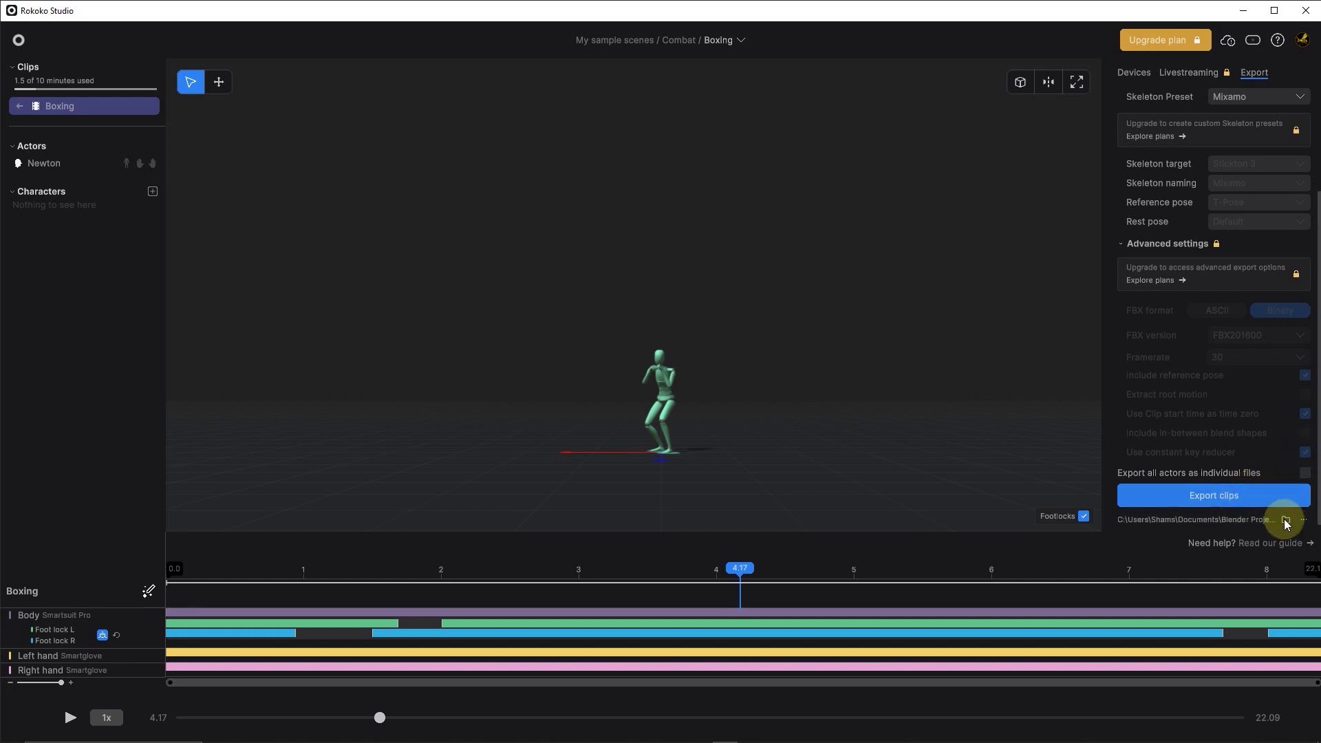
click(1240, 501)
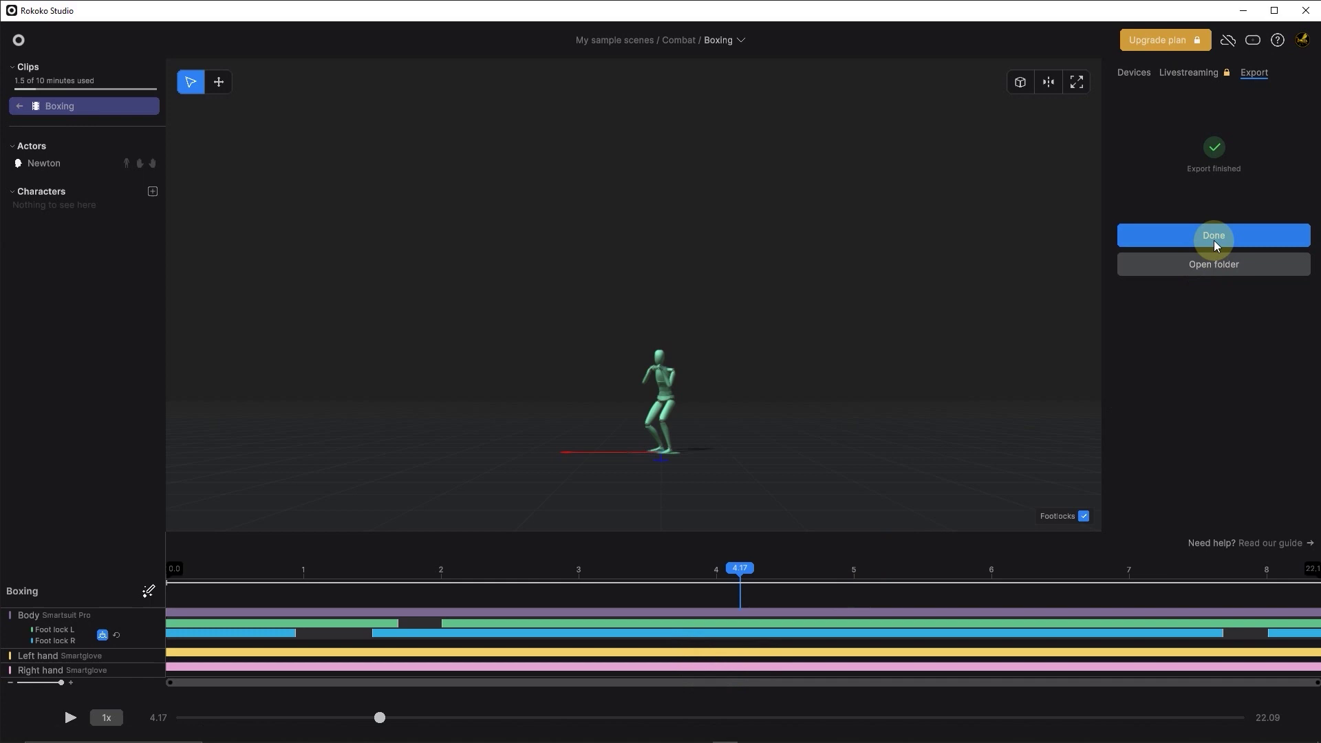
click(1206, 245)
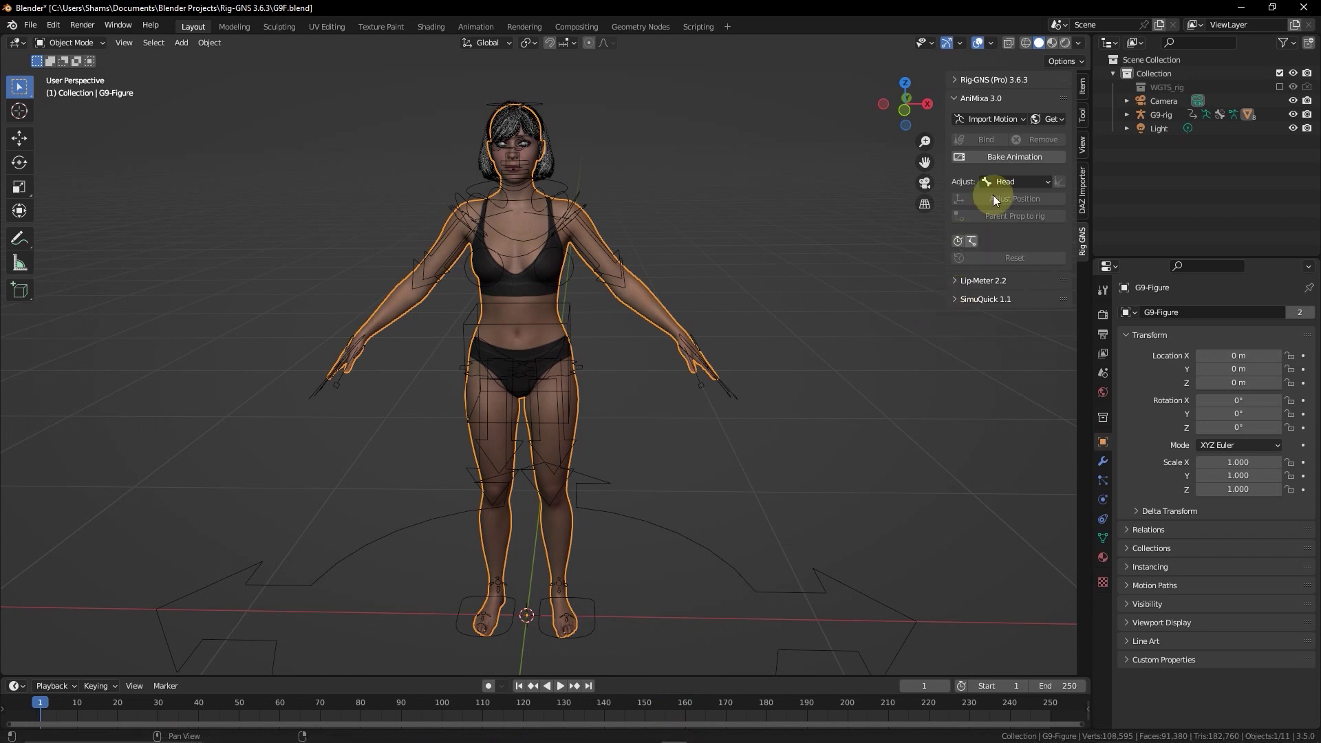
Import Boxing_mixamo.fbx from the Rokoko Animation folder as an AniMixa Rokoko (.fbx) motion.
click(994, 118)
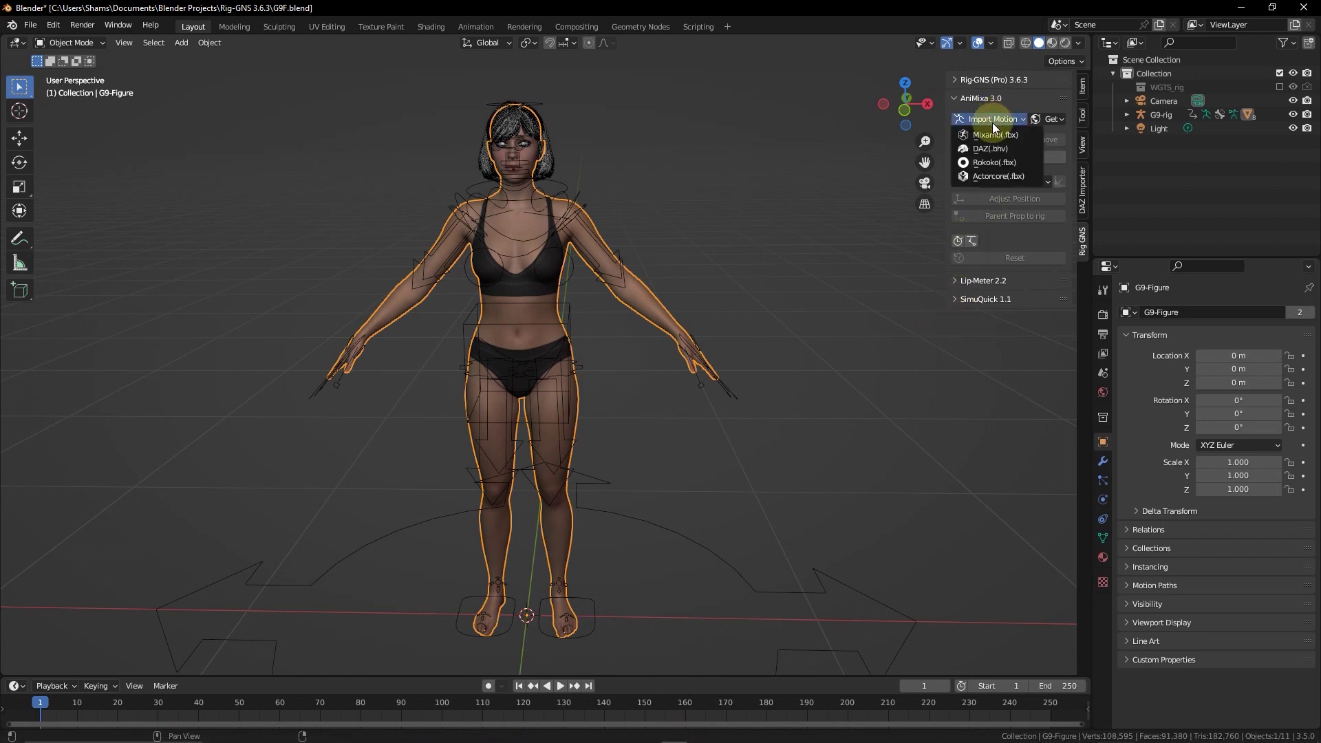
click(985, 161)
scroll(377, 484, down, 3)
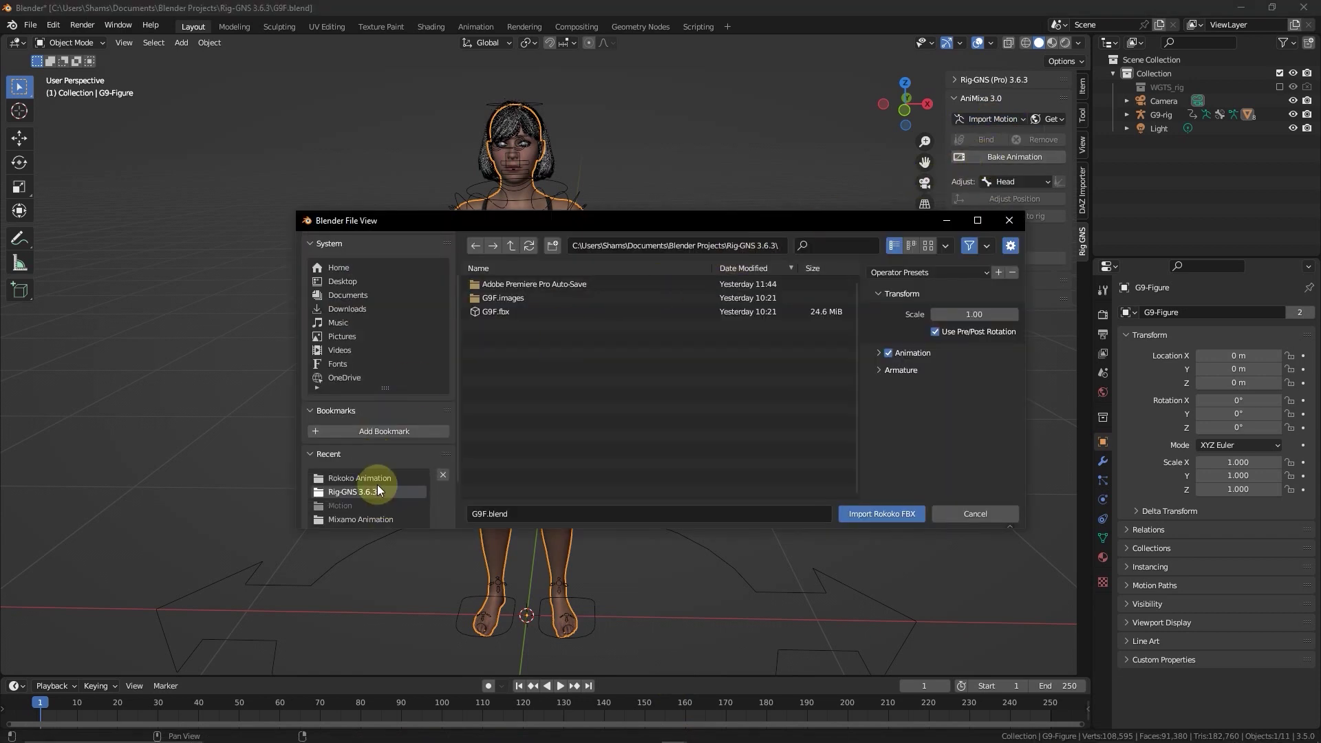
click(369, 450)
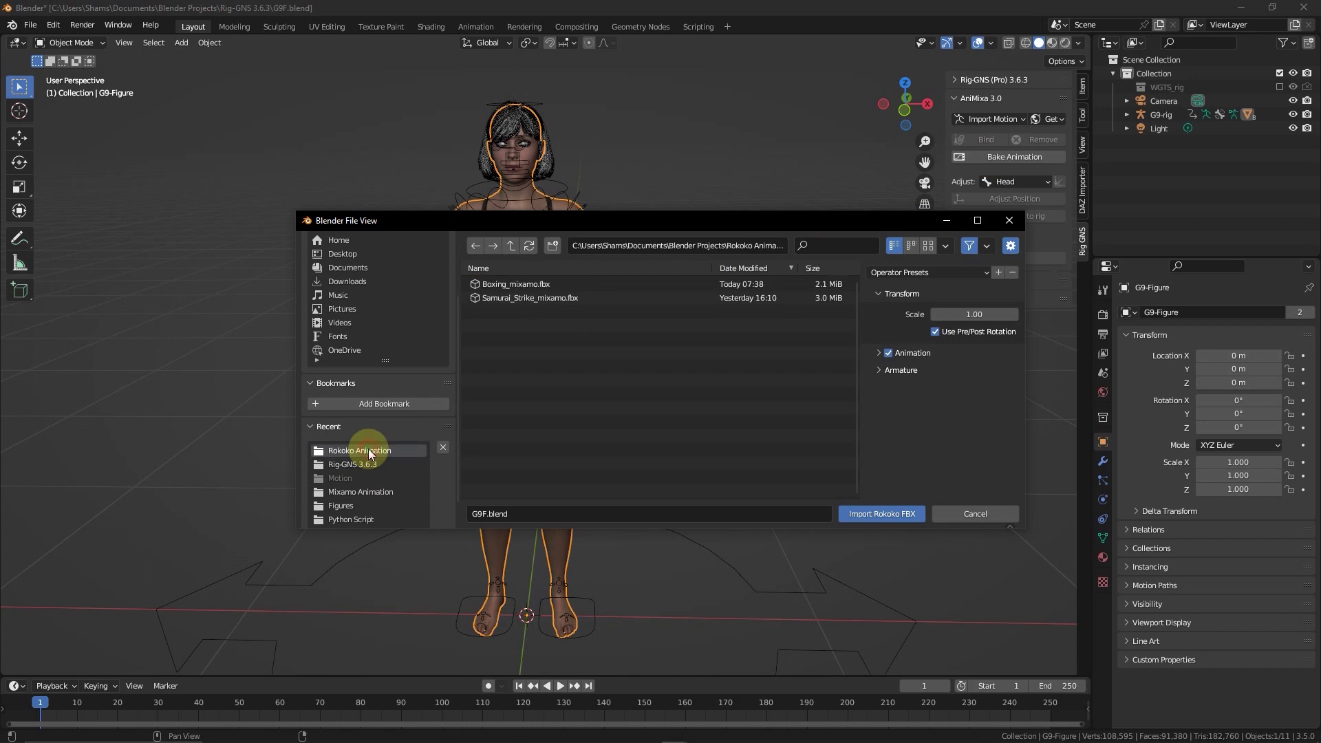
click(539, 284)
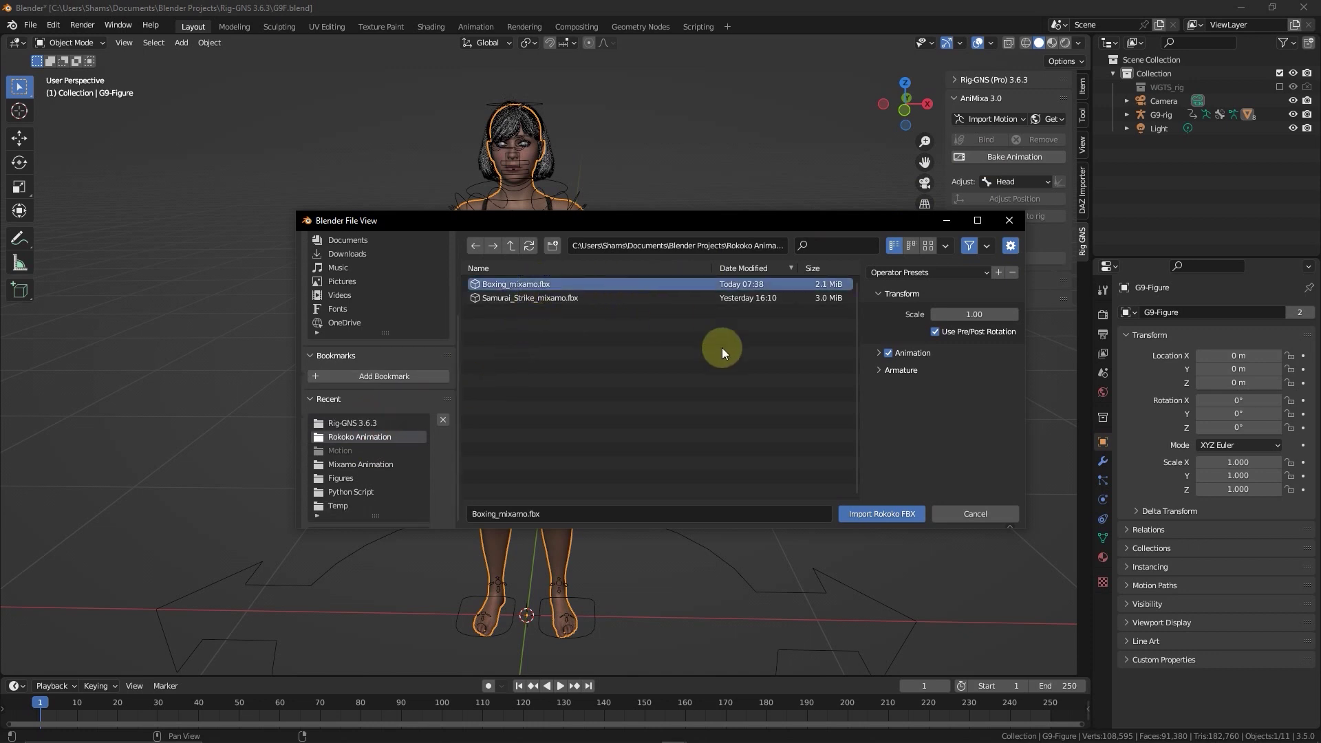
click(884, 515)
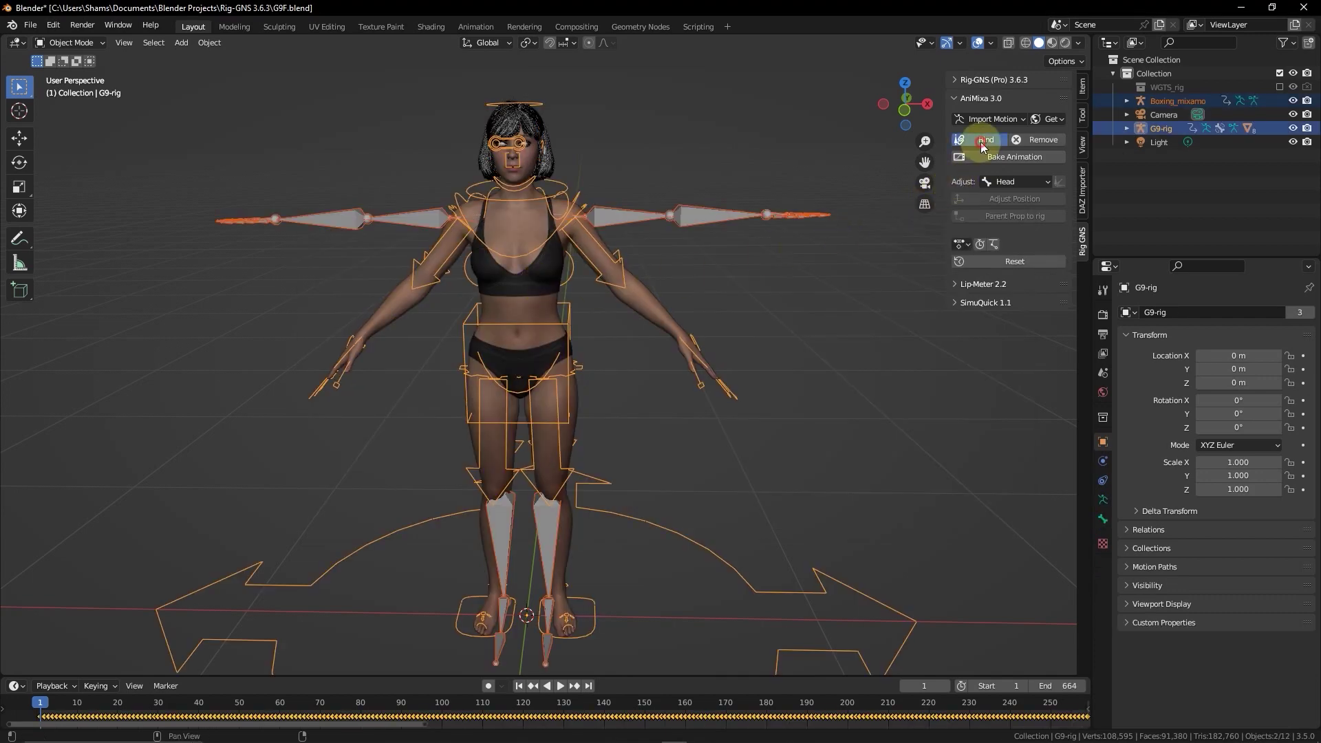
Bind the Boxing motion to G9-rig and play it back, viewing the figure side-on.
click(983, 141)
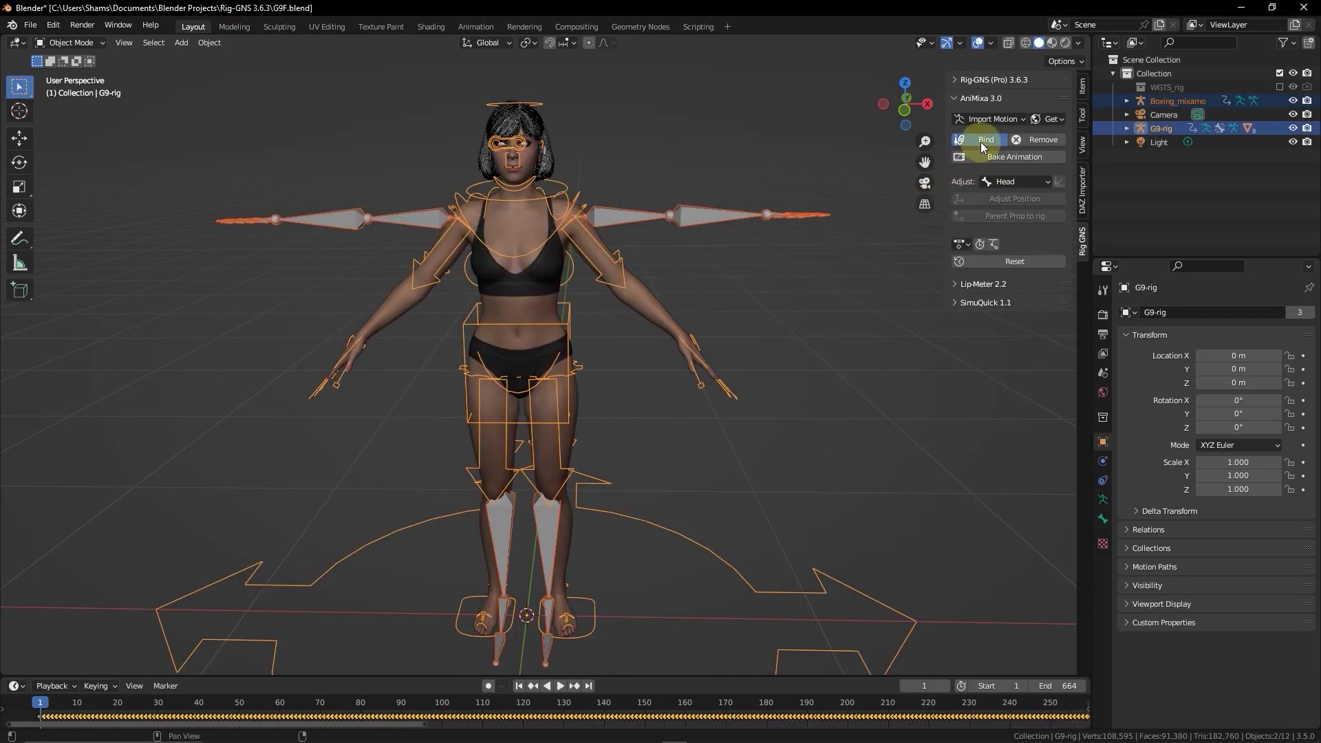
click(562, 687)
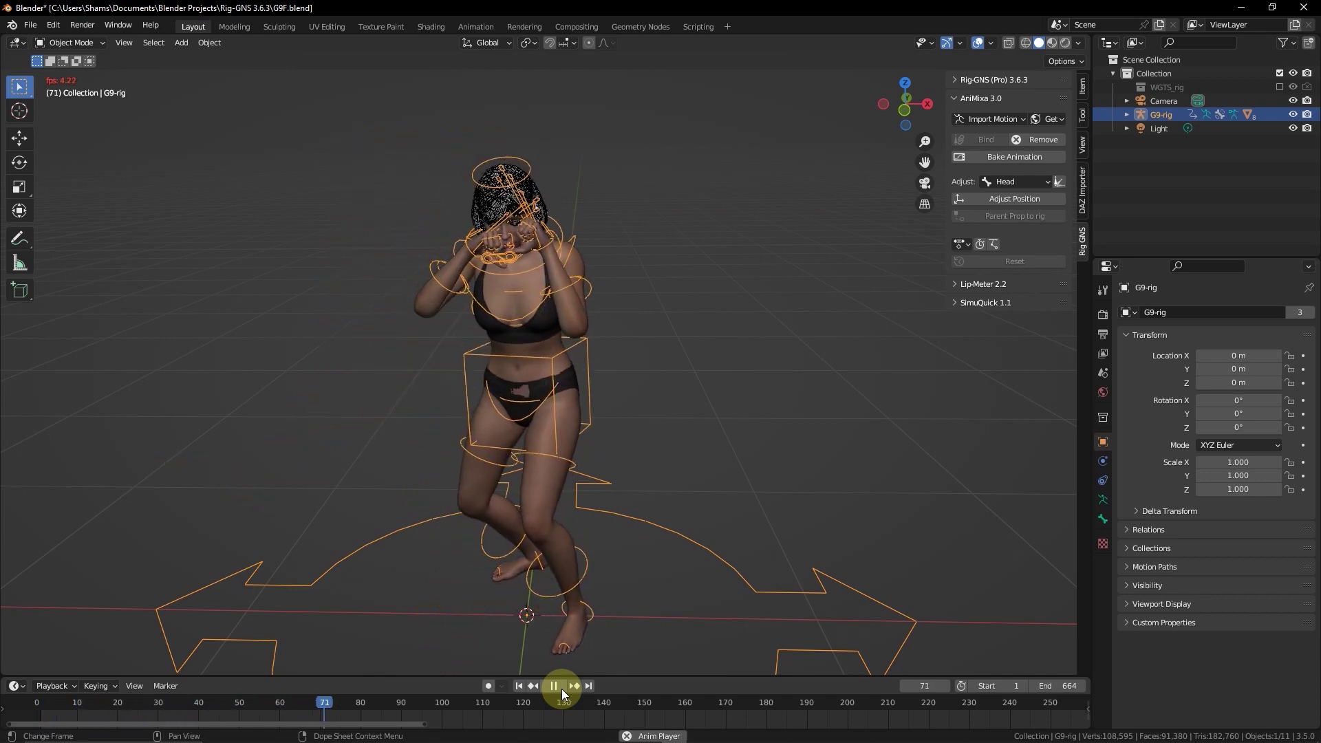
middle_drag(599, 605, 669, 543)
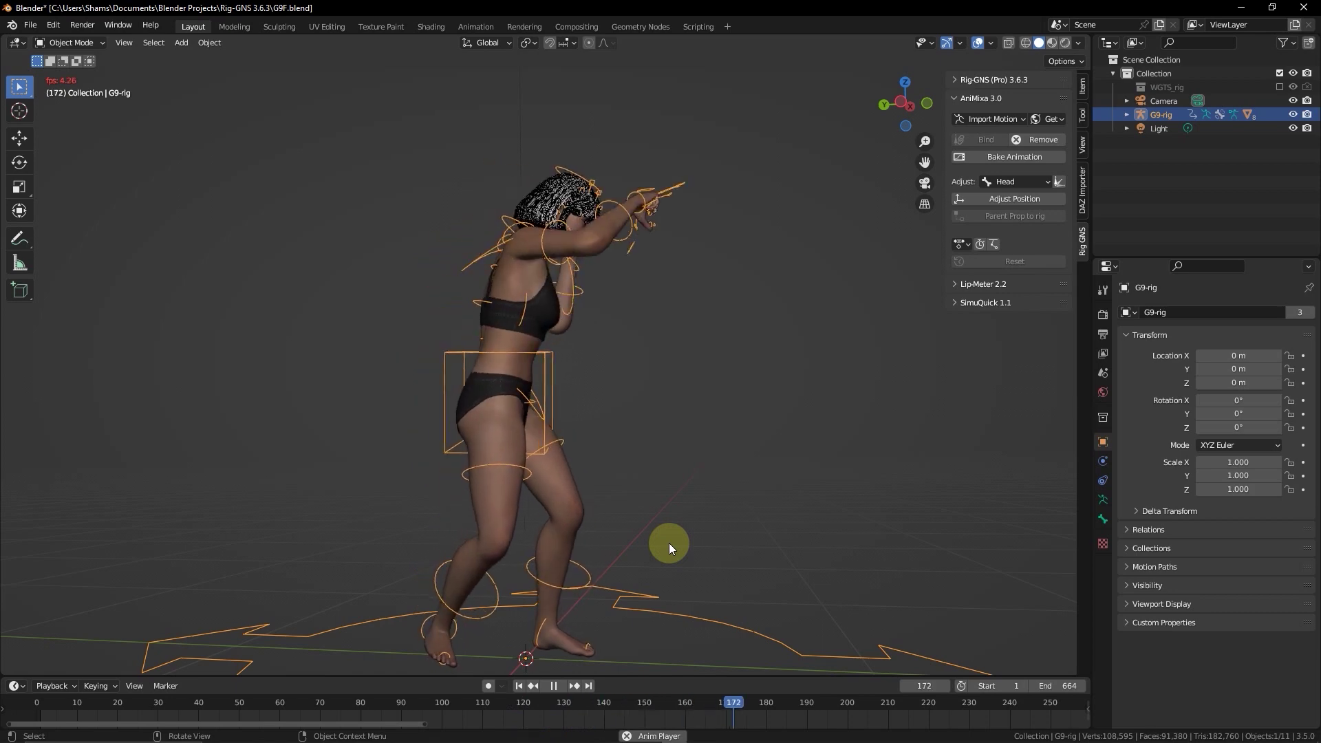
key(space)
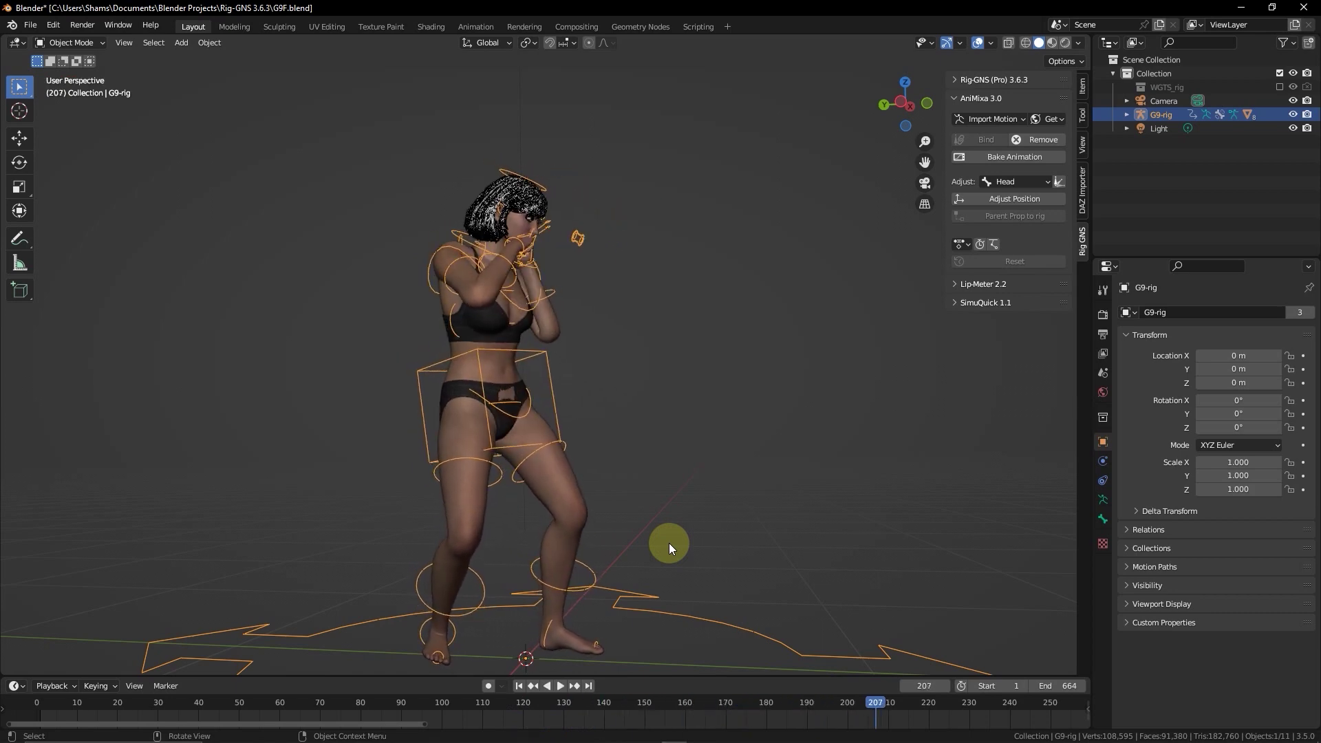
key(Left)
key(Left)
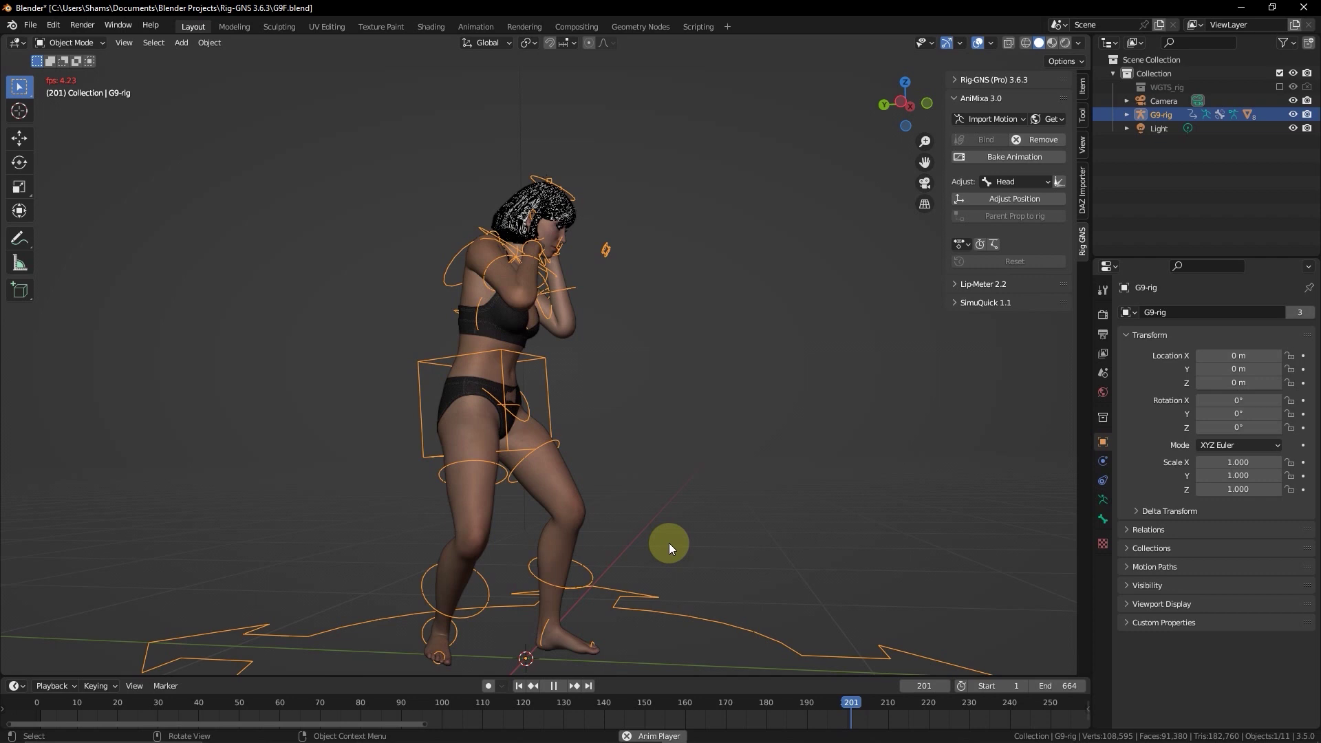
Set the AniMixa Adjust target to Lower Arm, raise the forearms before the face, and replay.
click(1021, 183)
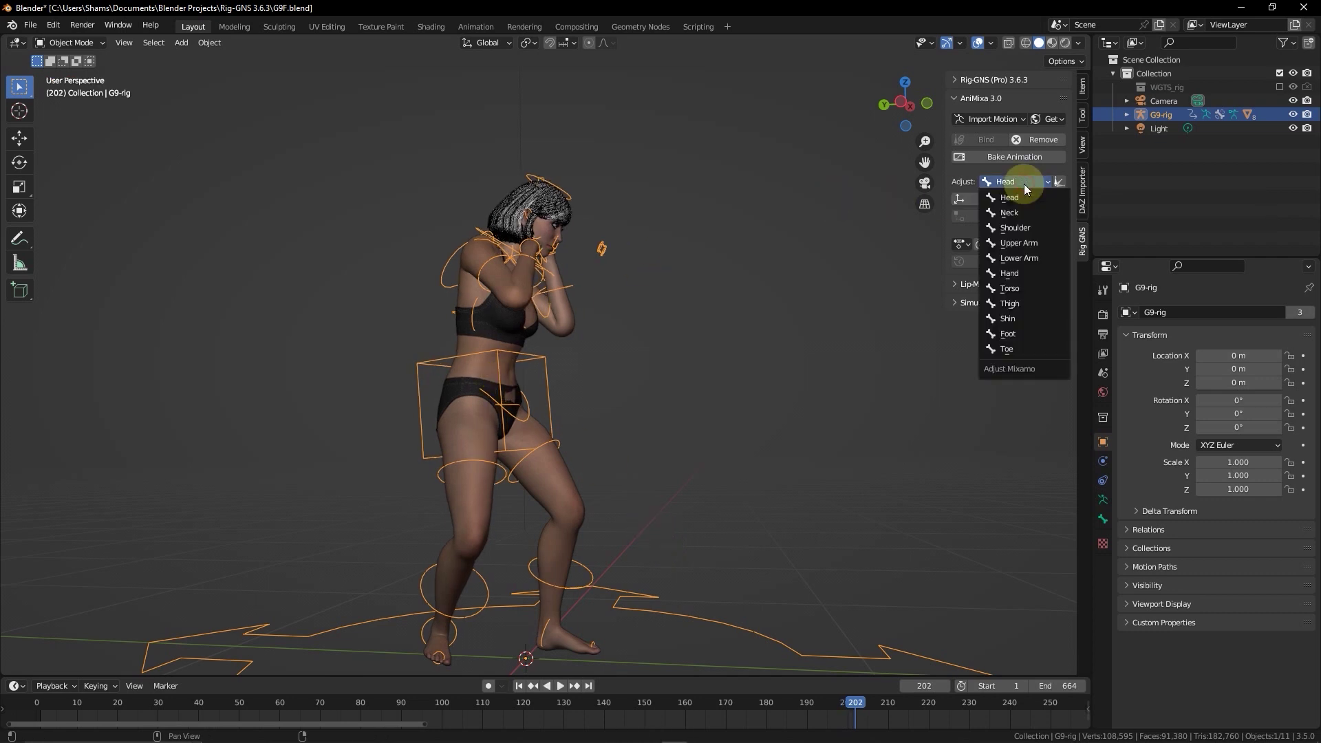
click(1022, 258)
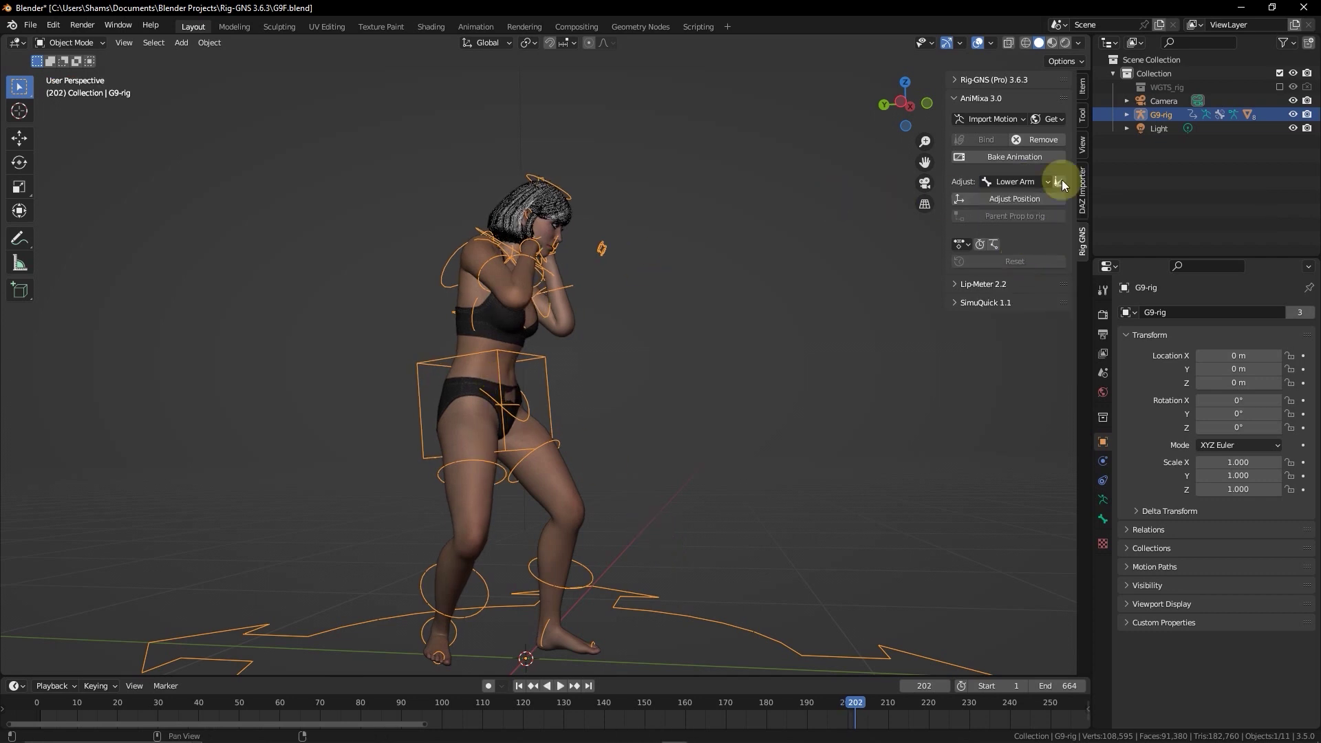
drag(1058, 182, 1070, 226)
key(space)
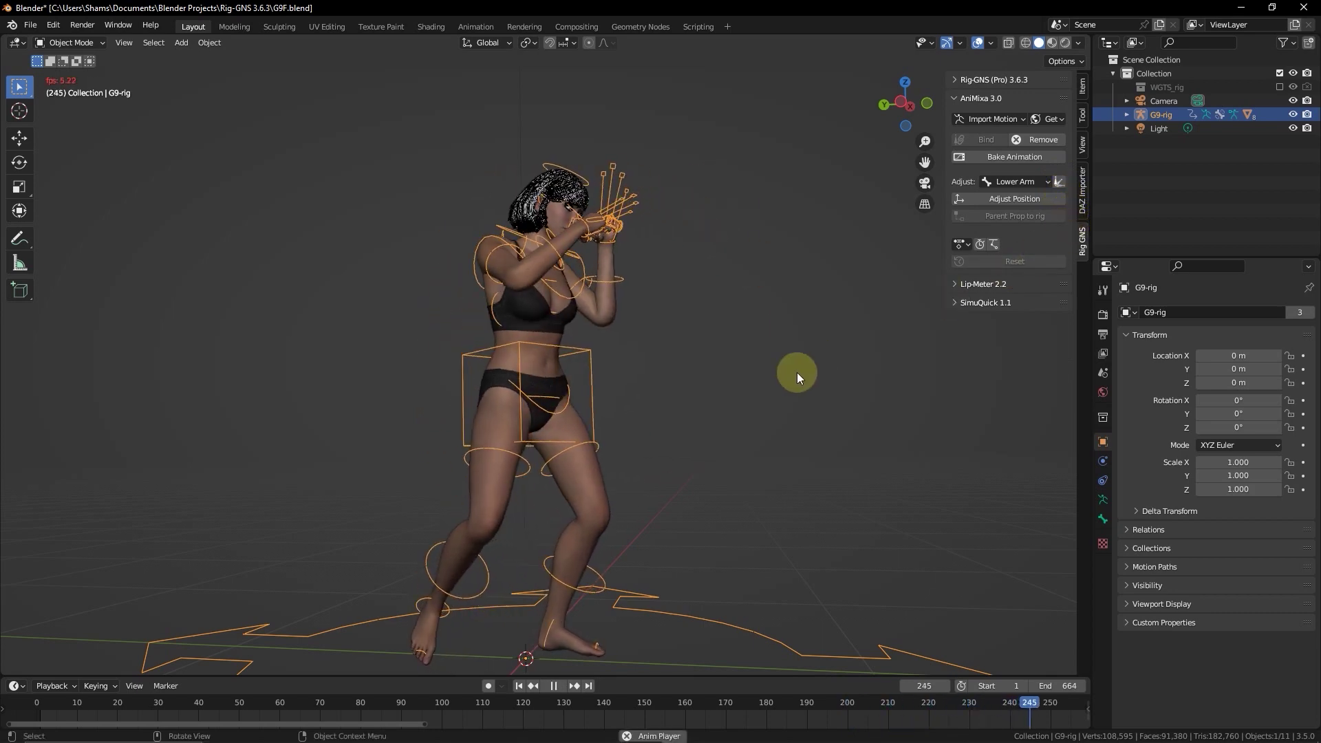